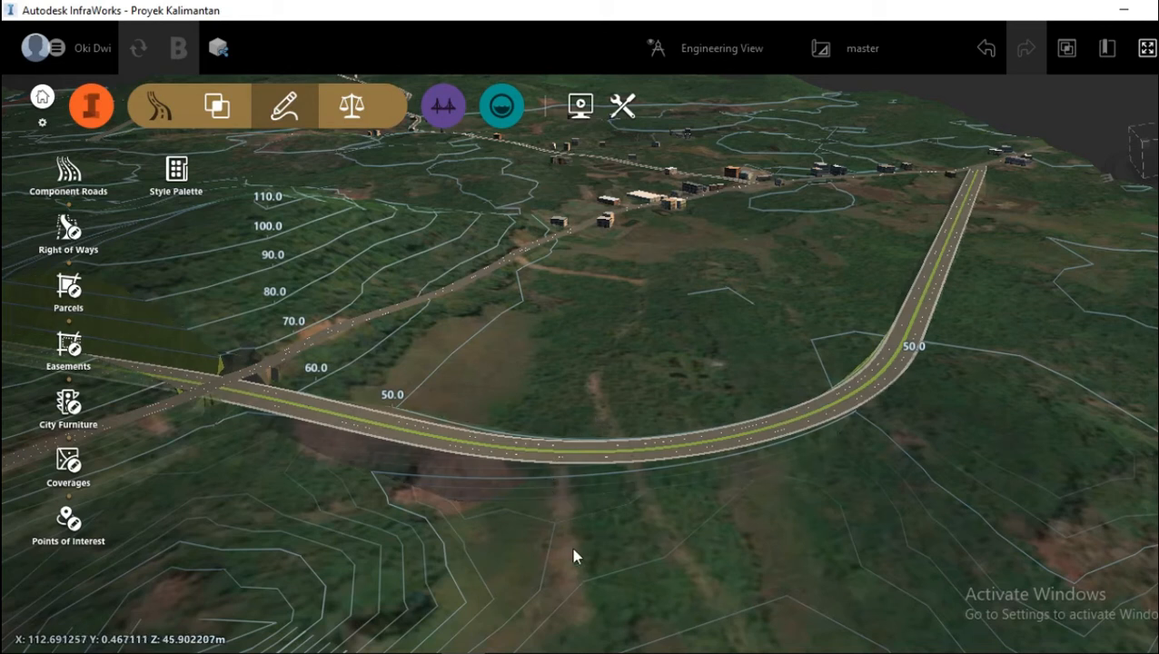
Open the Profile View of the Jalan Nunukan road and reposition its window so the vertical exaggeration setting is accessible.
scroll(596, 565, "up", 2)
scroll(520, 510, "up", 2)
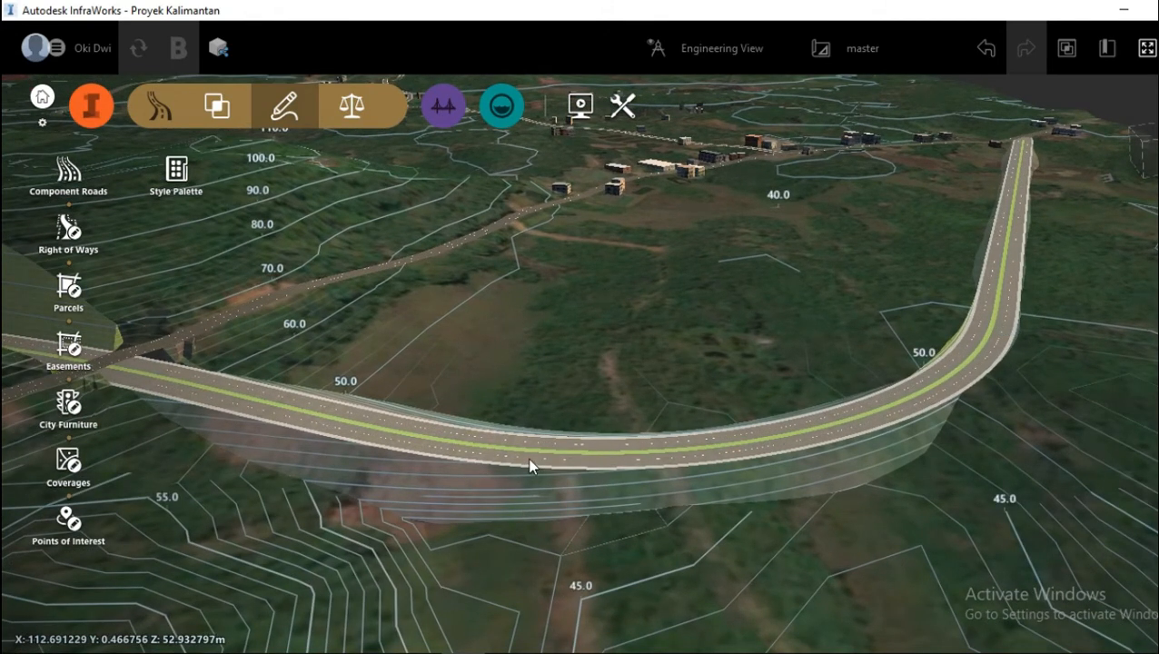
left_click(529, 466)
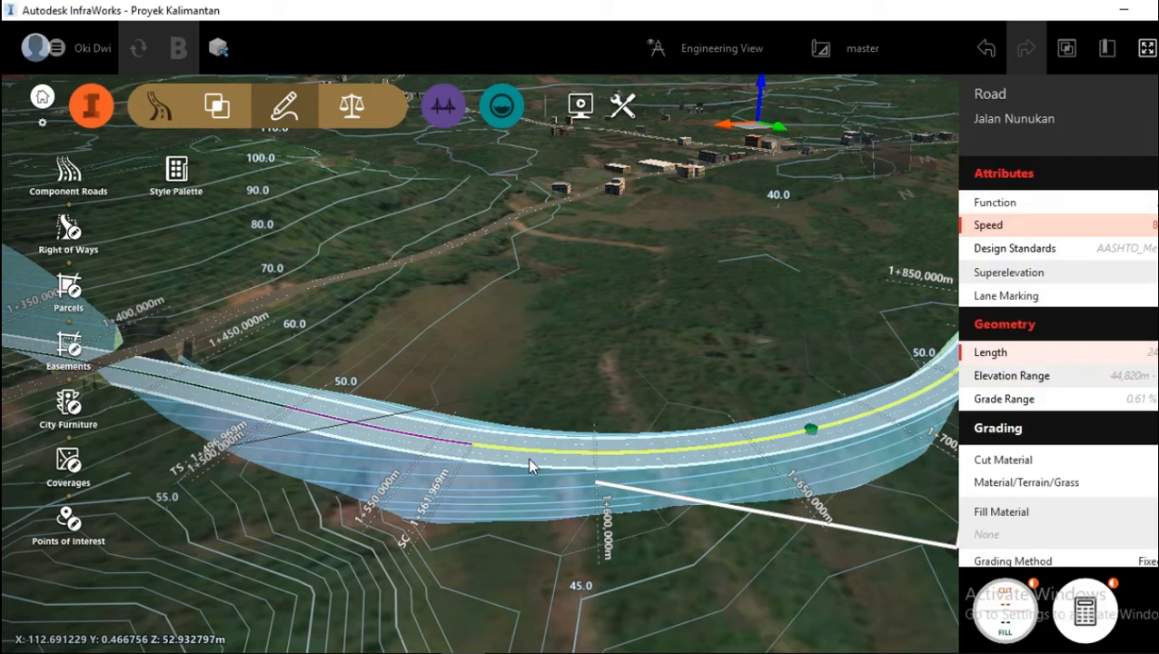
right_click(530, 466)
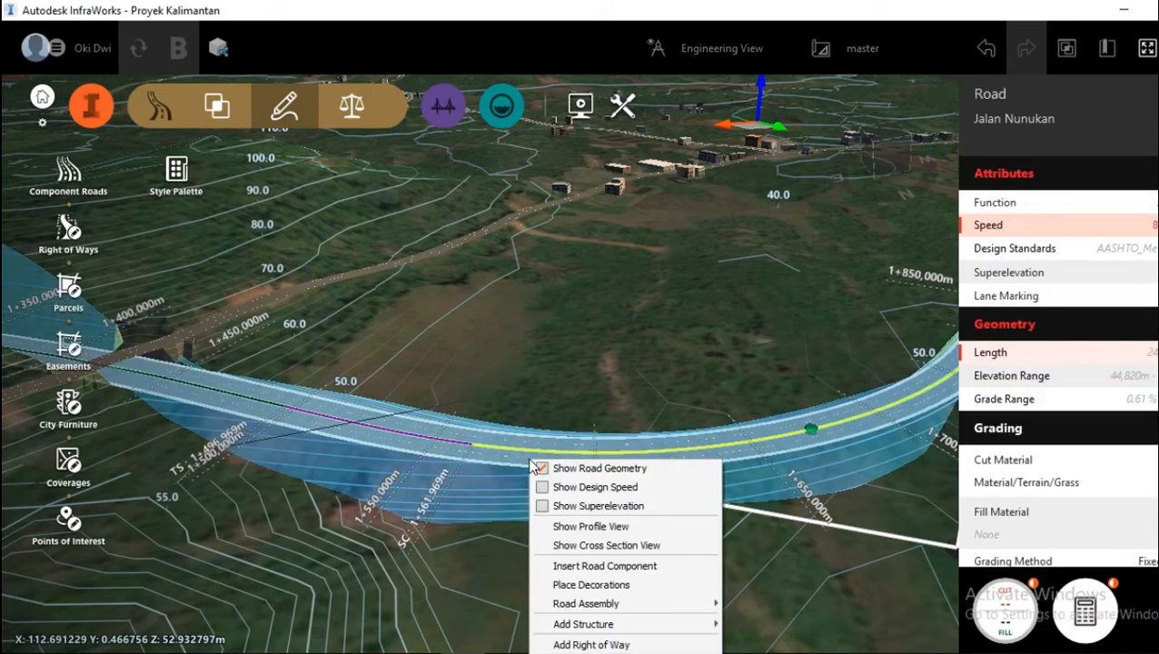
left_click(623, 537)
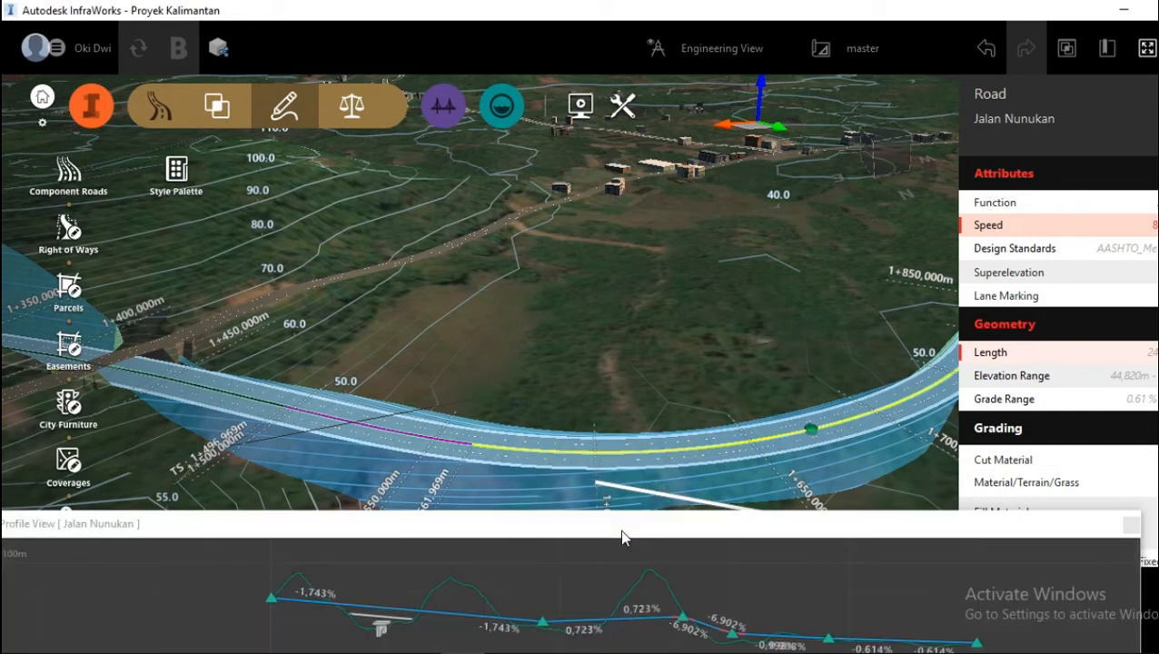
left_click_drag(621, 537, 647, 507)
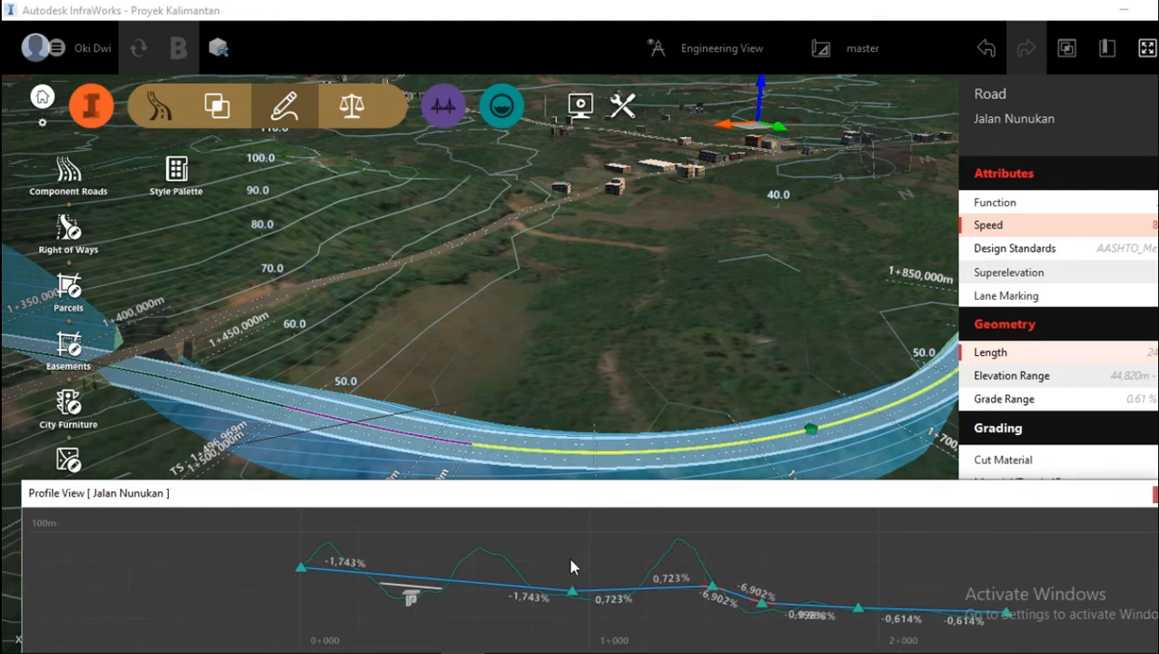
scroll(571, 560, "down", 2)
scroll(845, 611, "up", 2)
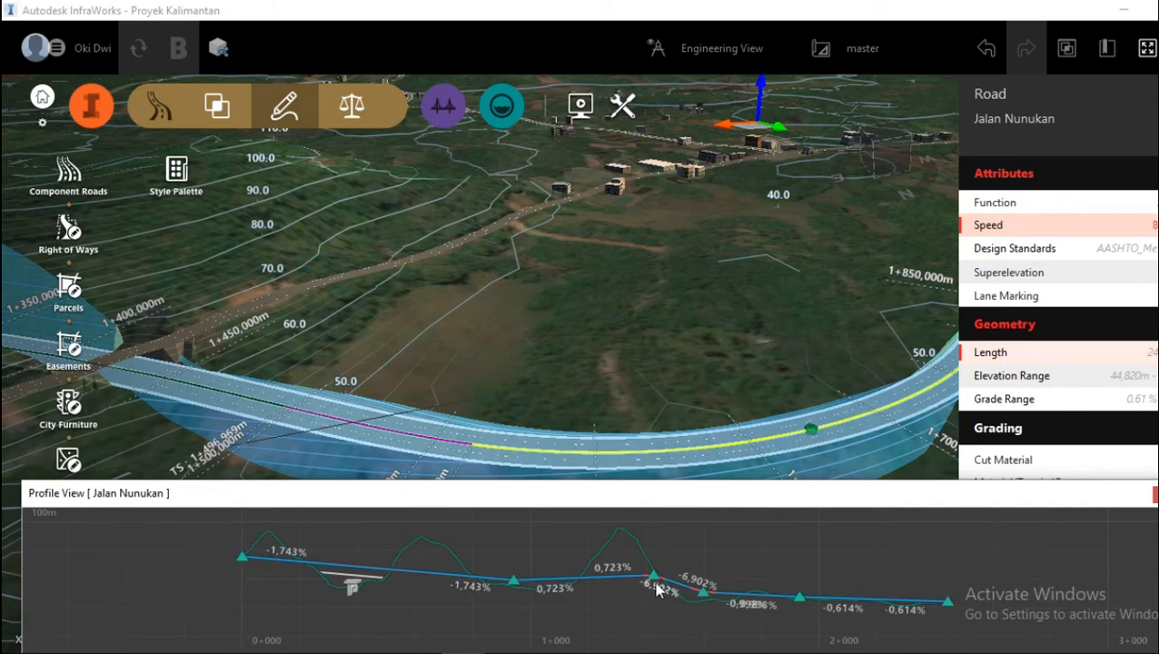
scroll(599, 563, "down", 2)
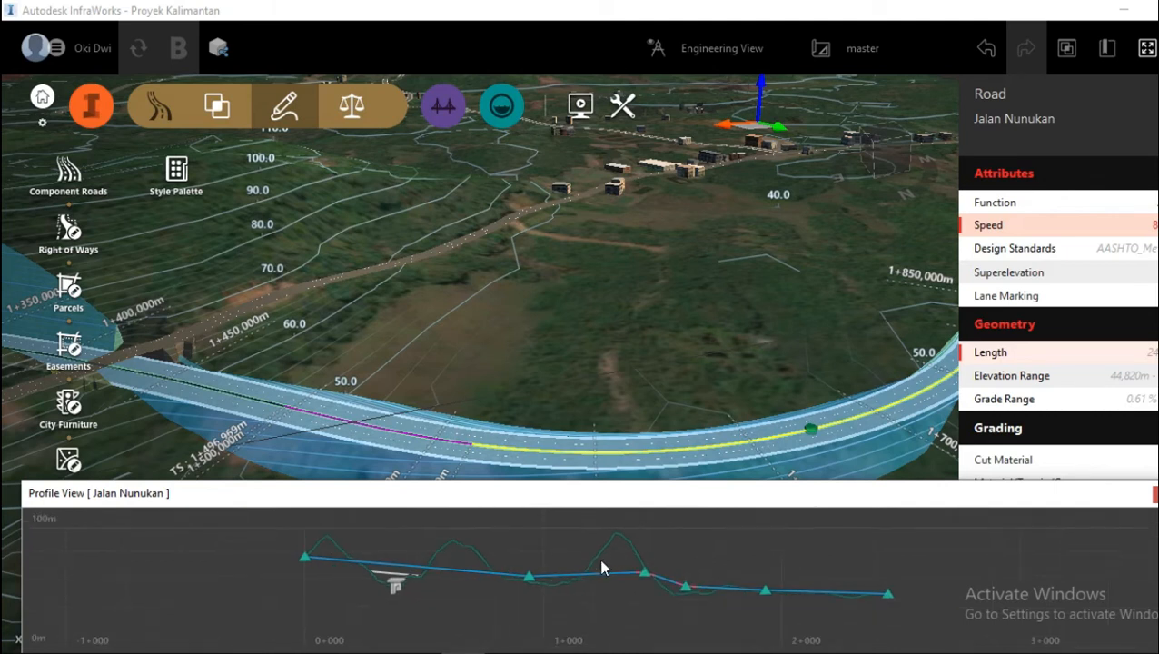
left_click_drag(627, 499, 651, 461)
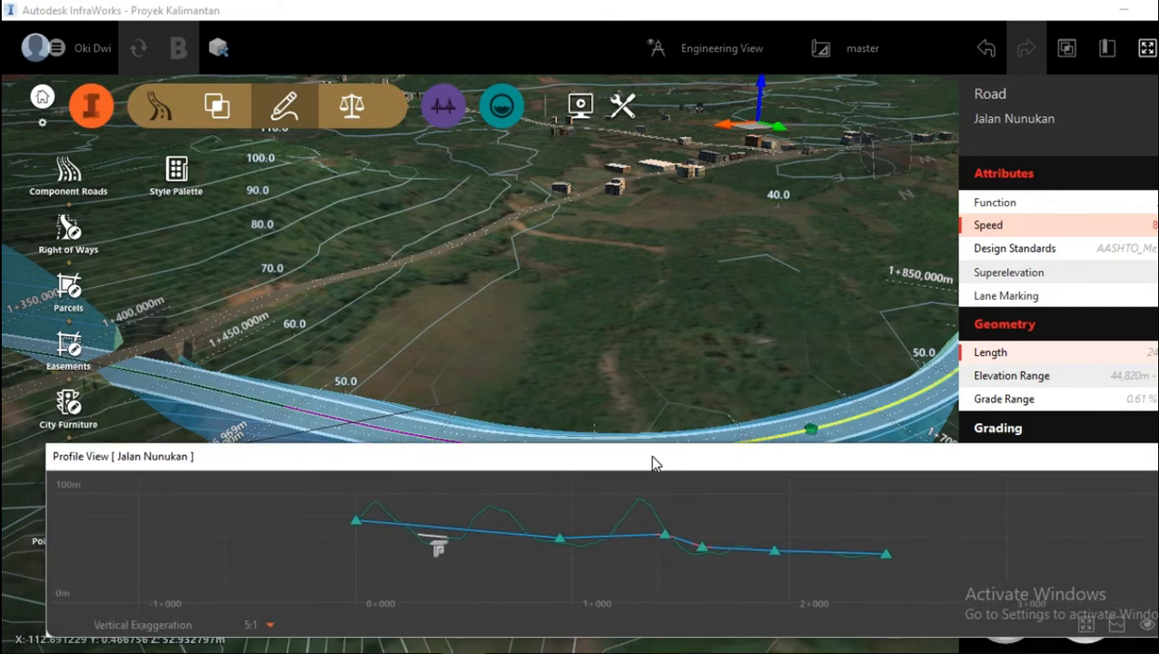
Set the profile's vertical exaggeration to 10:1.
scroll(445, 523, "up", 3)
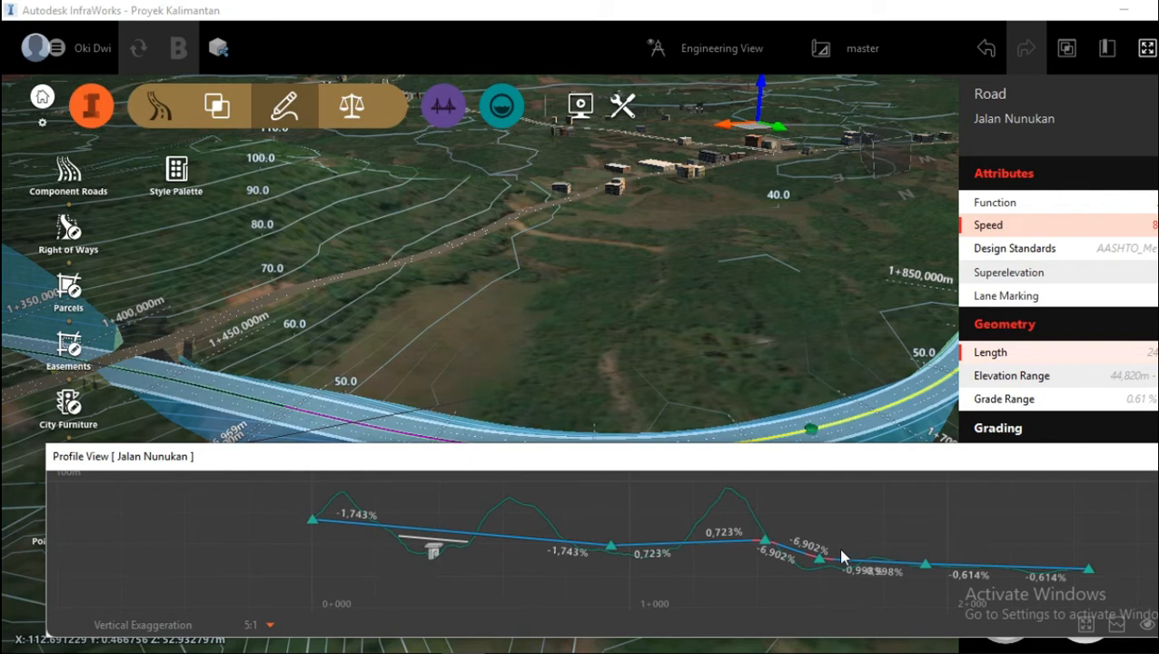
scroll(815, 579, "up", 1)
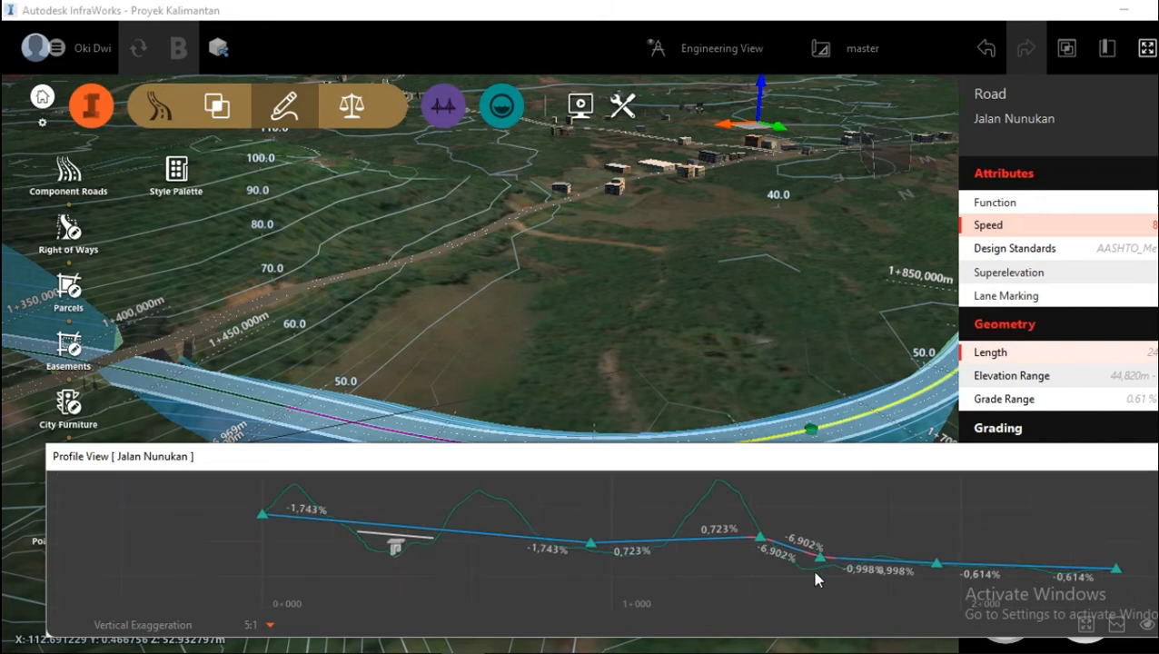
scroll(271, 515, "up", 2)
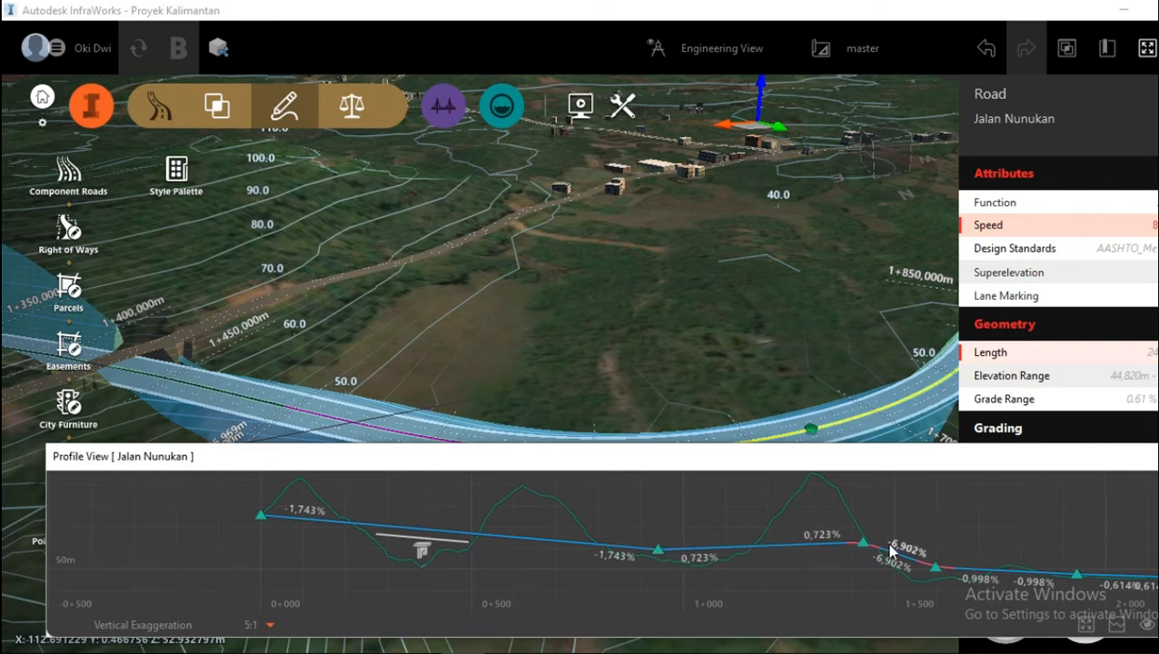
scroll(875, 558, "up", 2)
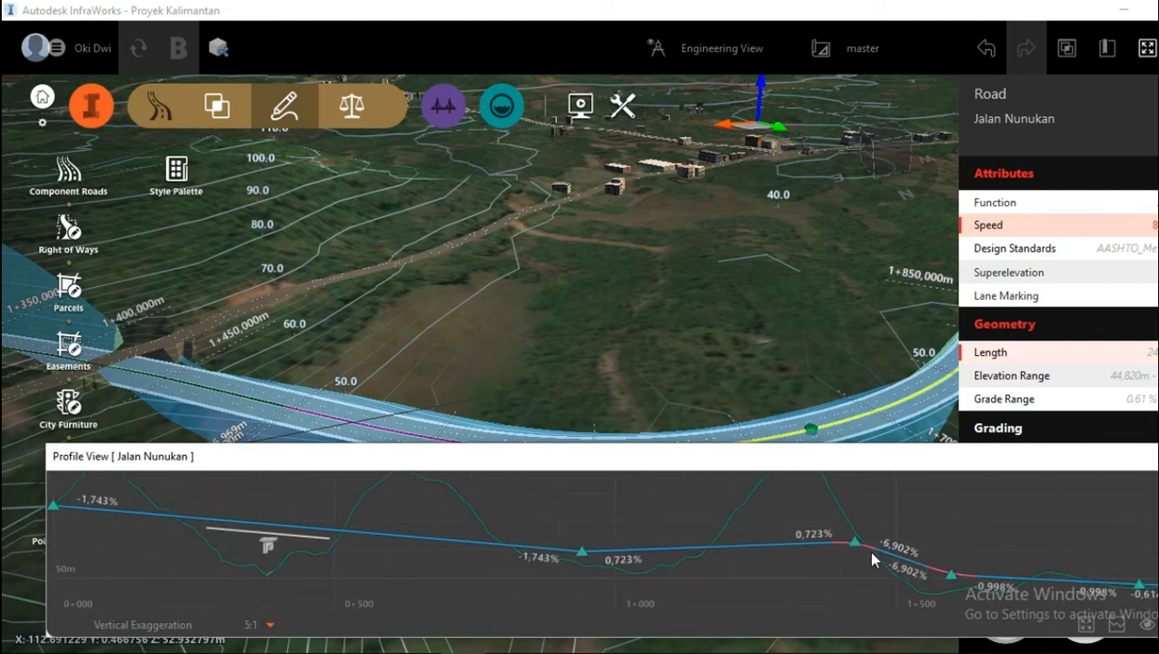
scroll(863, 554, "down", 3)
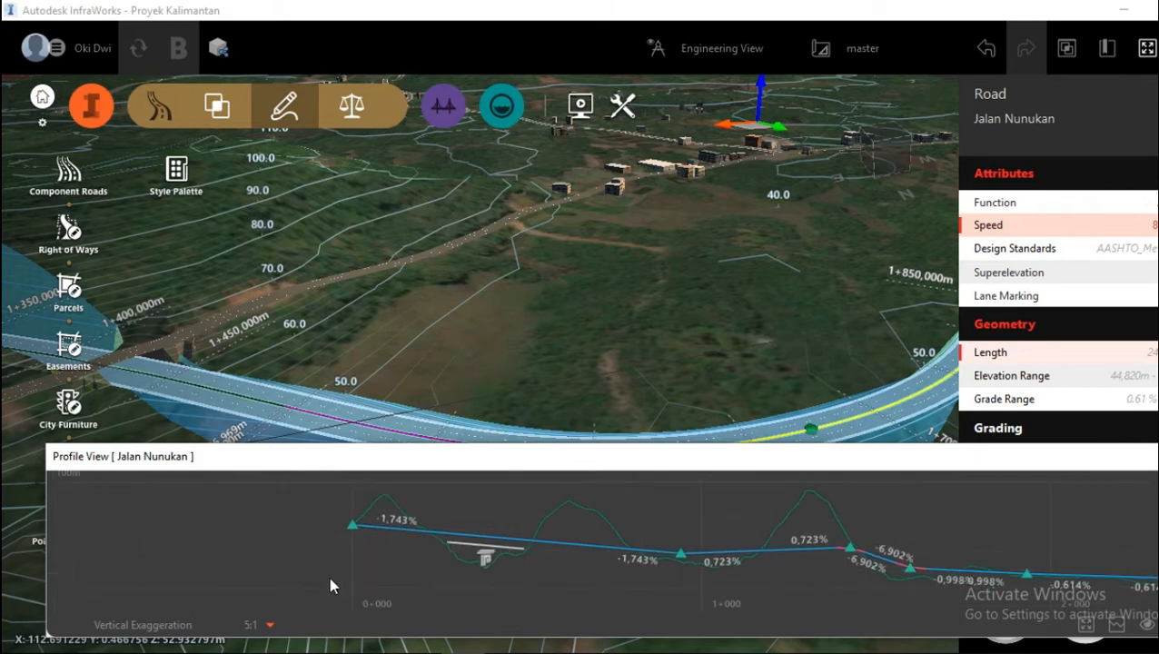
left_click(270, 625)
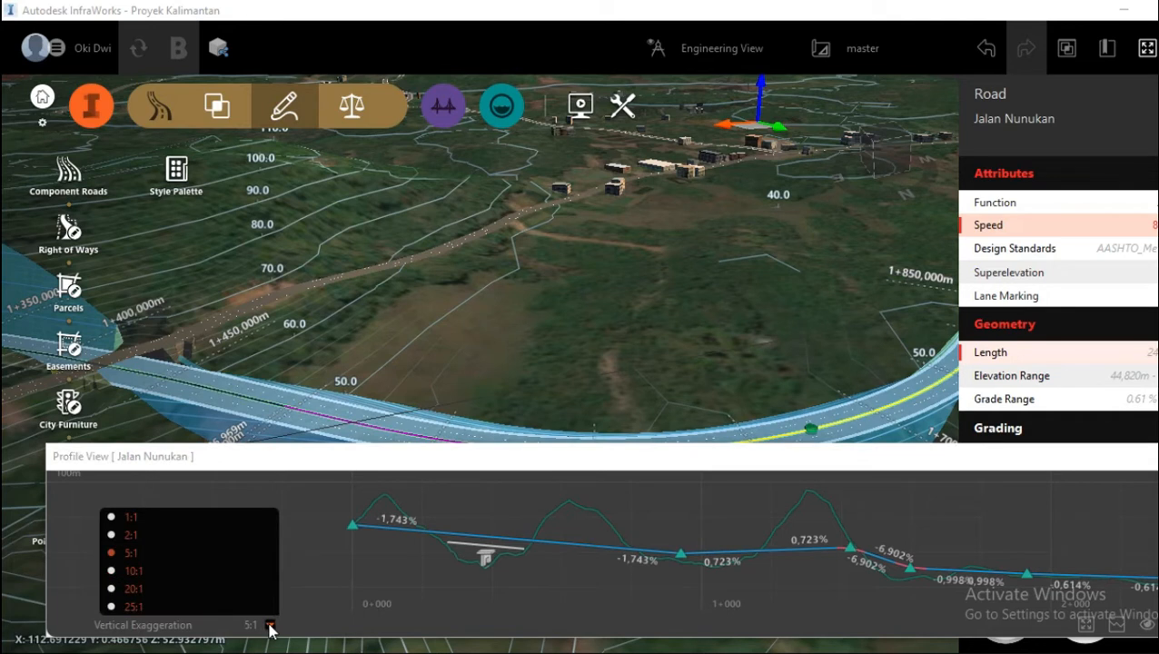
left_click(188, 571)
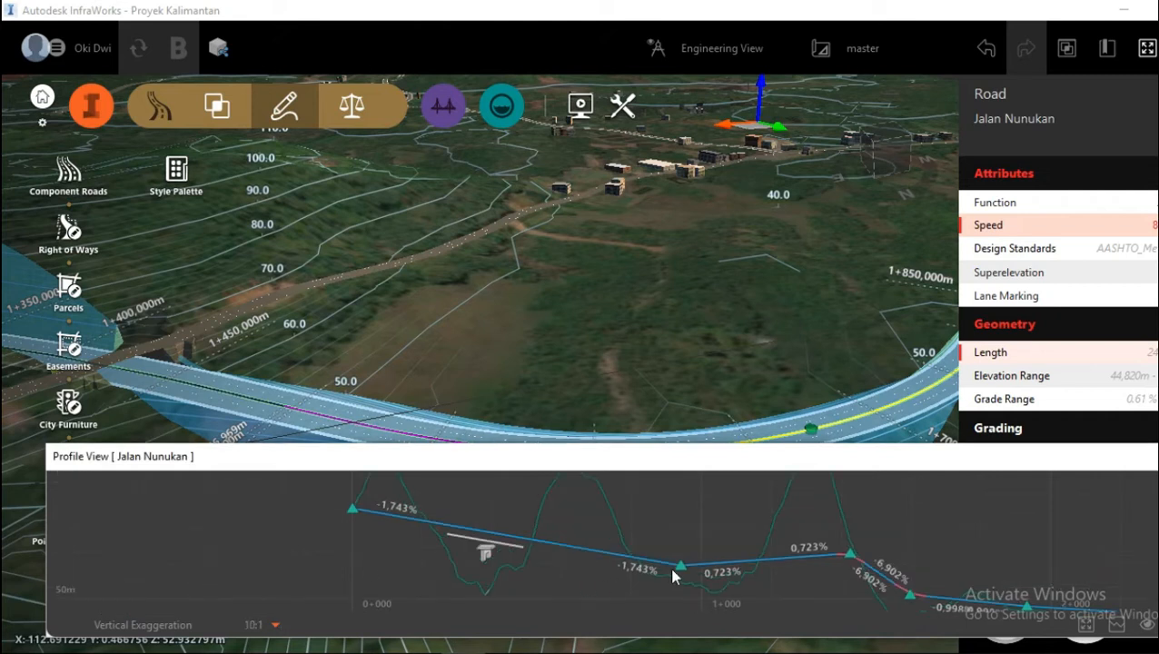
Examine the full length of the rescaled profile and check which elements are set to display in it.
scroll(641, 566, "down", 2)
scroll(690, 551, "down", 1)
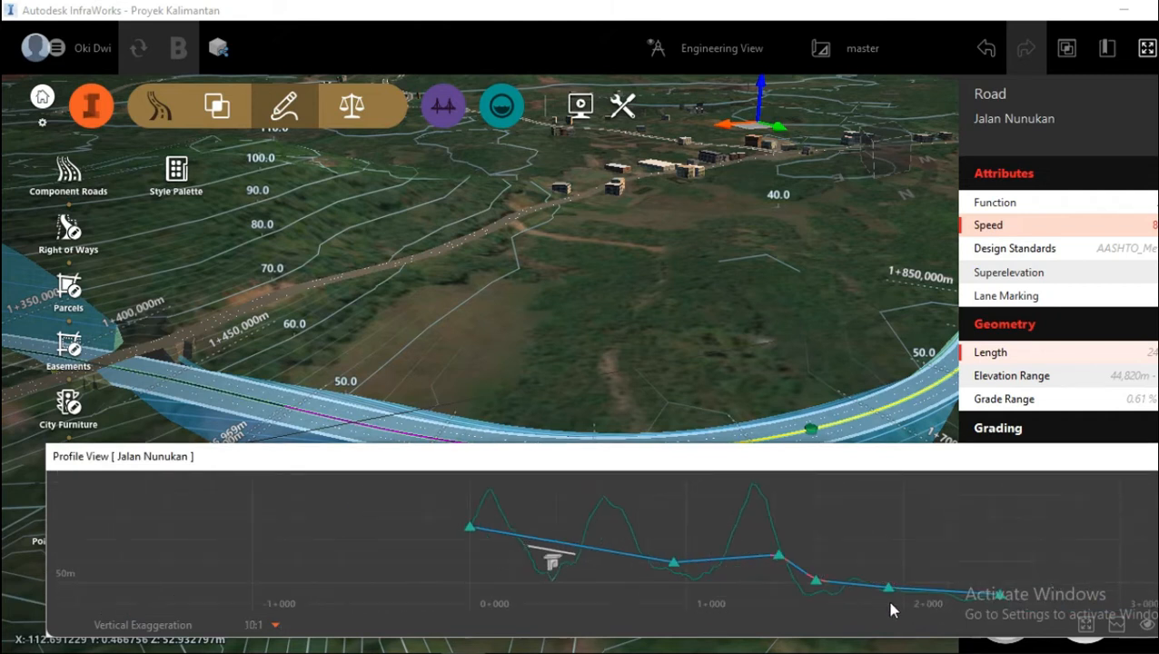
left_click_drag(869, 548, 771, 526)
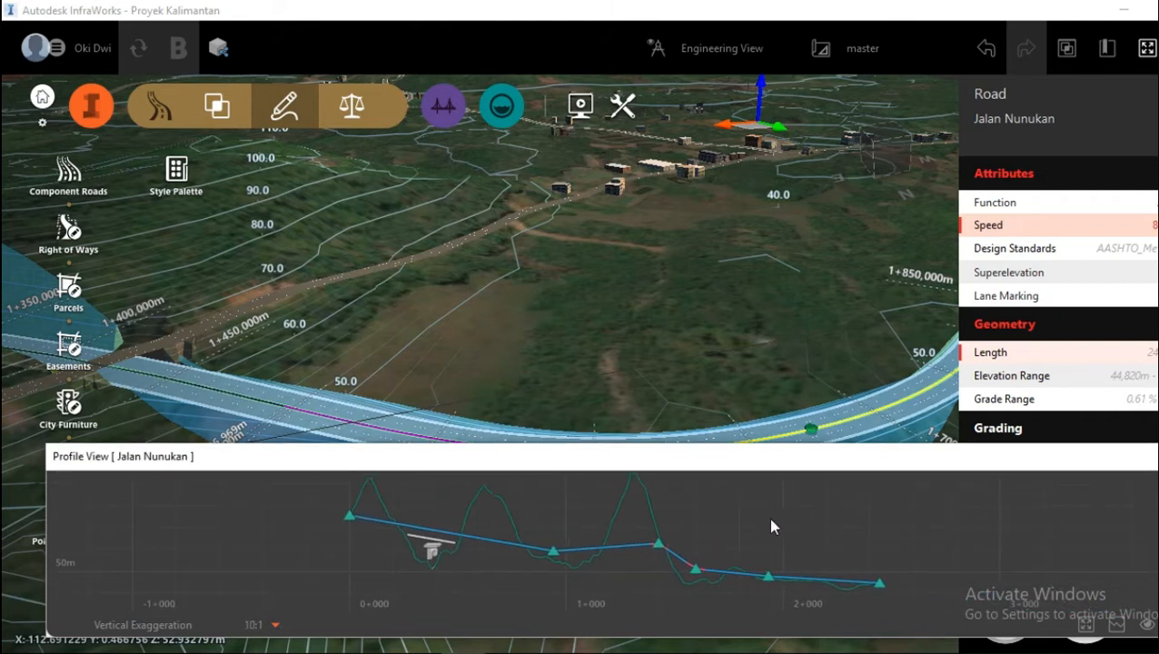
scroll(575, 546, "up", 1)
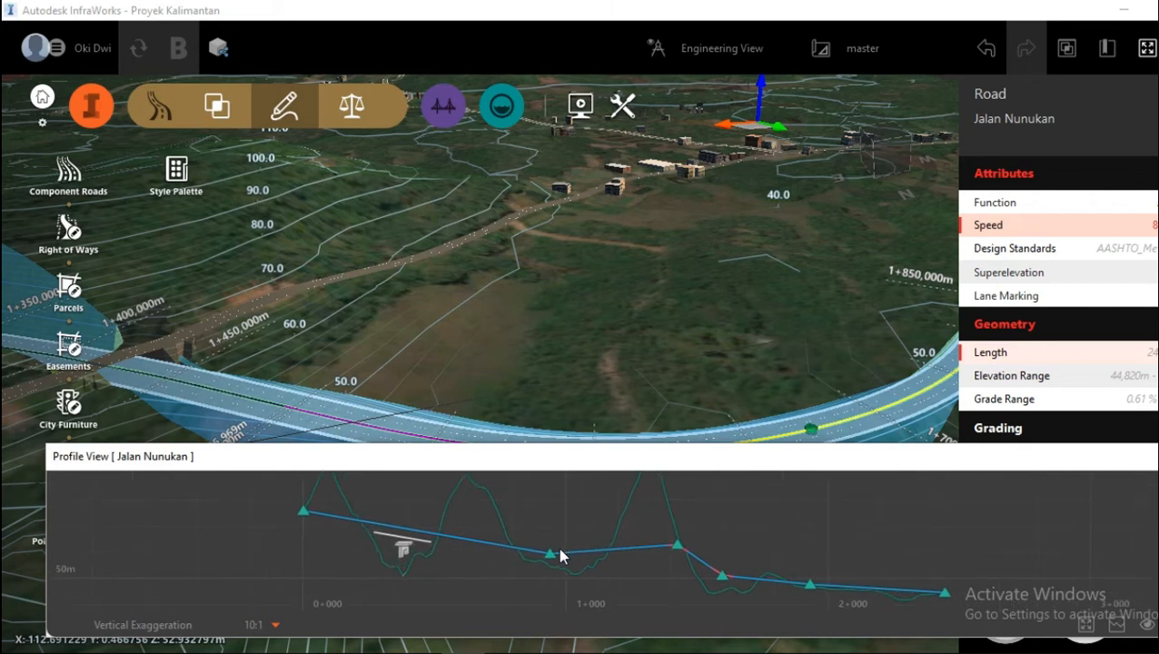
scroll(560, 555, "up", 1)
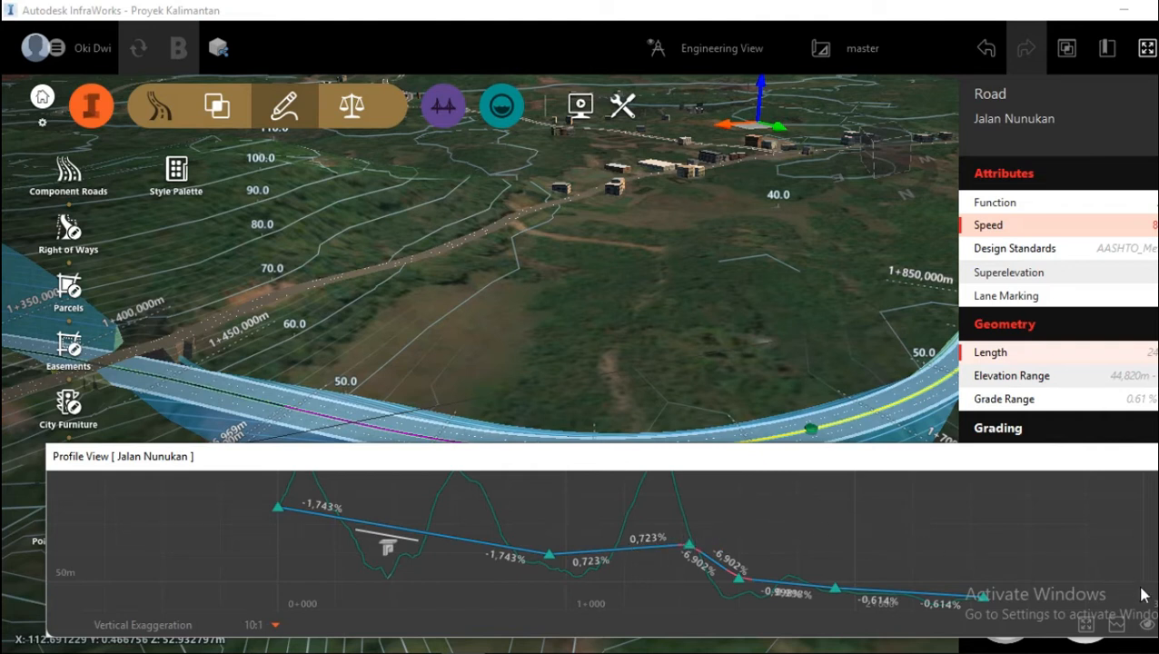
left_click(1147, 627)
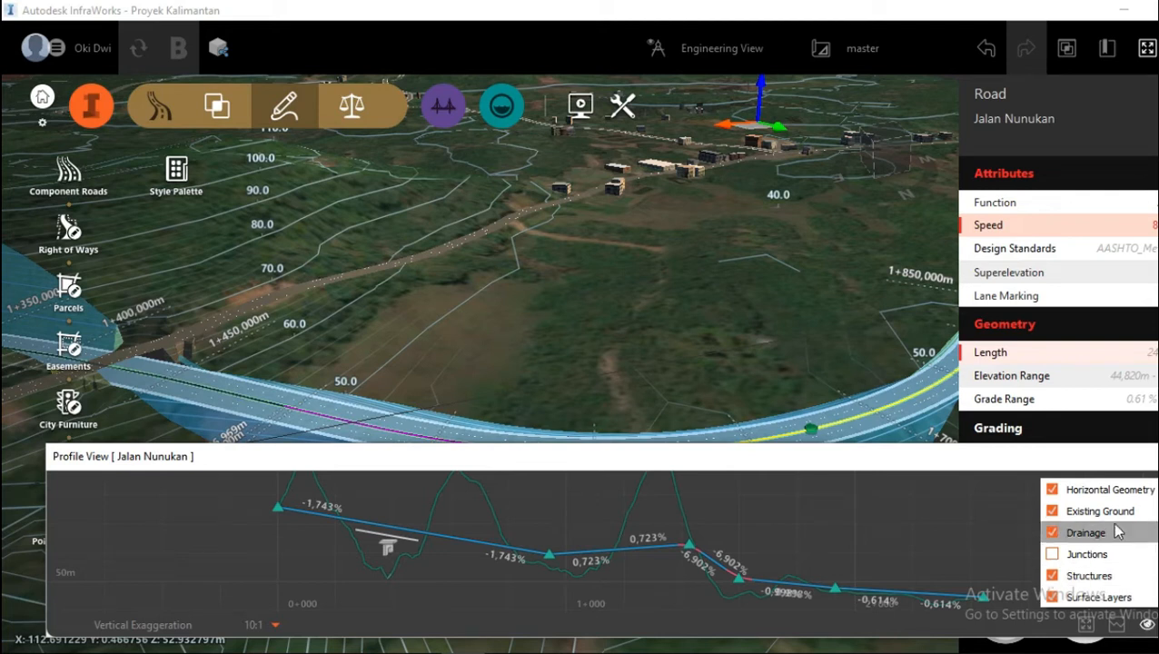
left_click(950, 529)
Raise the second grade point, just before station 1+000, so the adjoining grades become -1,512% and 0,292%.
scroll(632, 476, "up", 1)
scroll(636, 582, "up", 5)
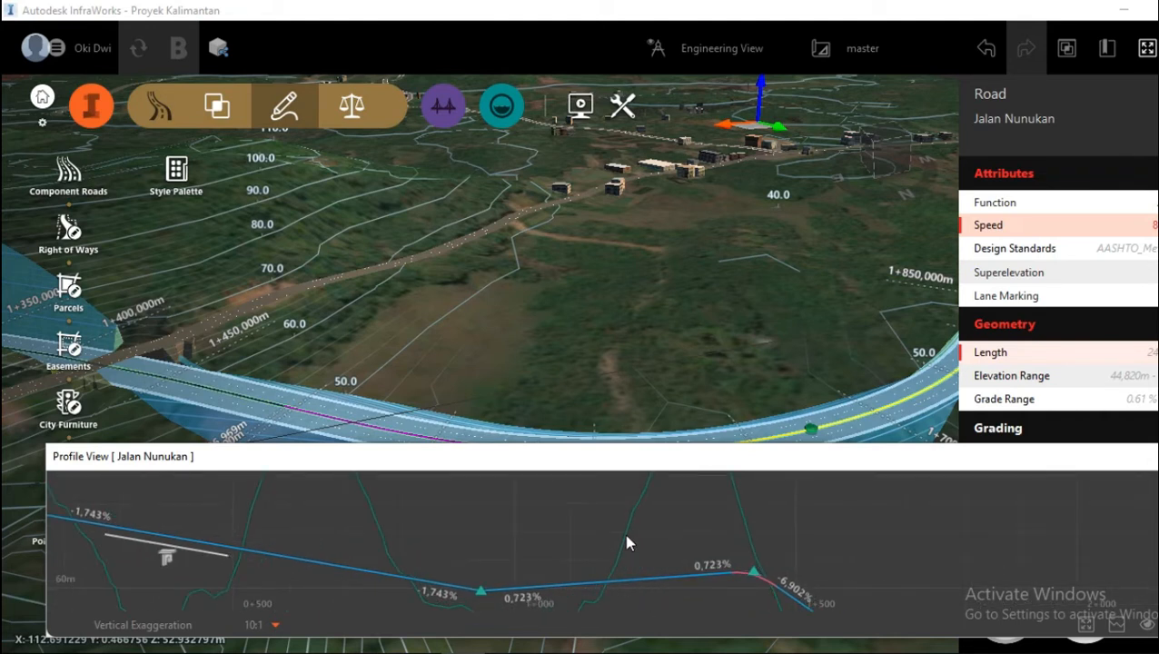
scroll(627, 543, "down", 2)
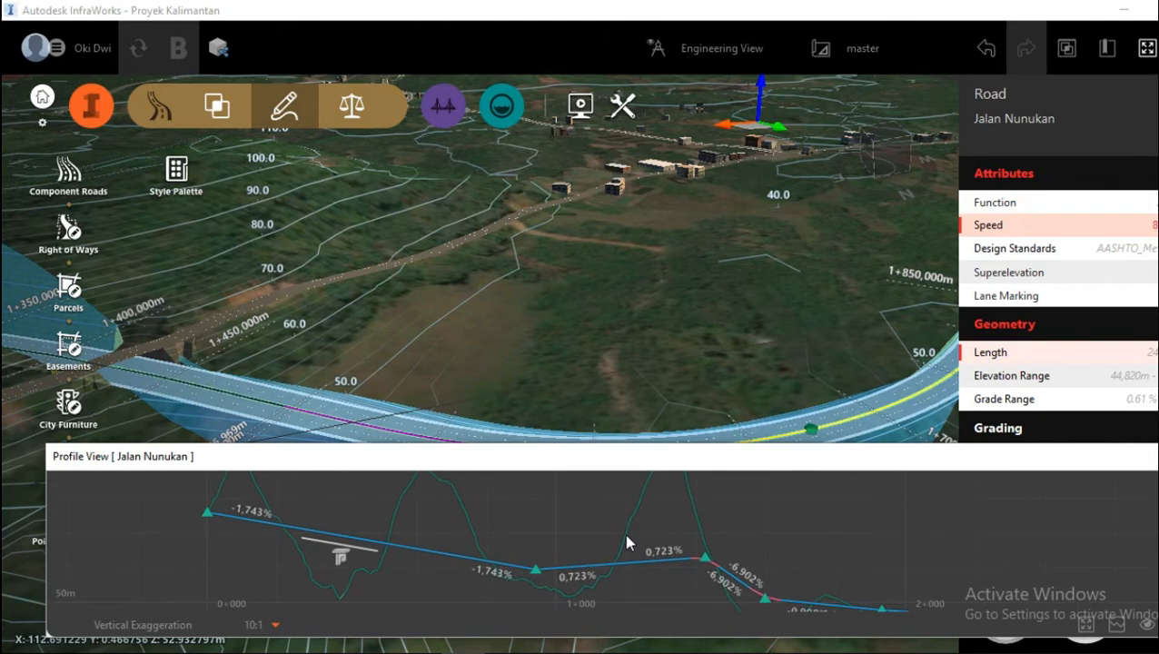
scroll(627, 543, "down", 1)
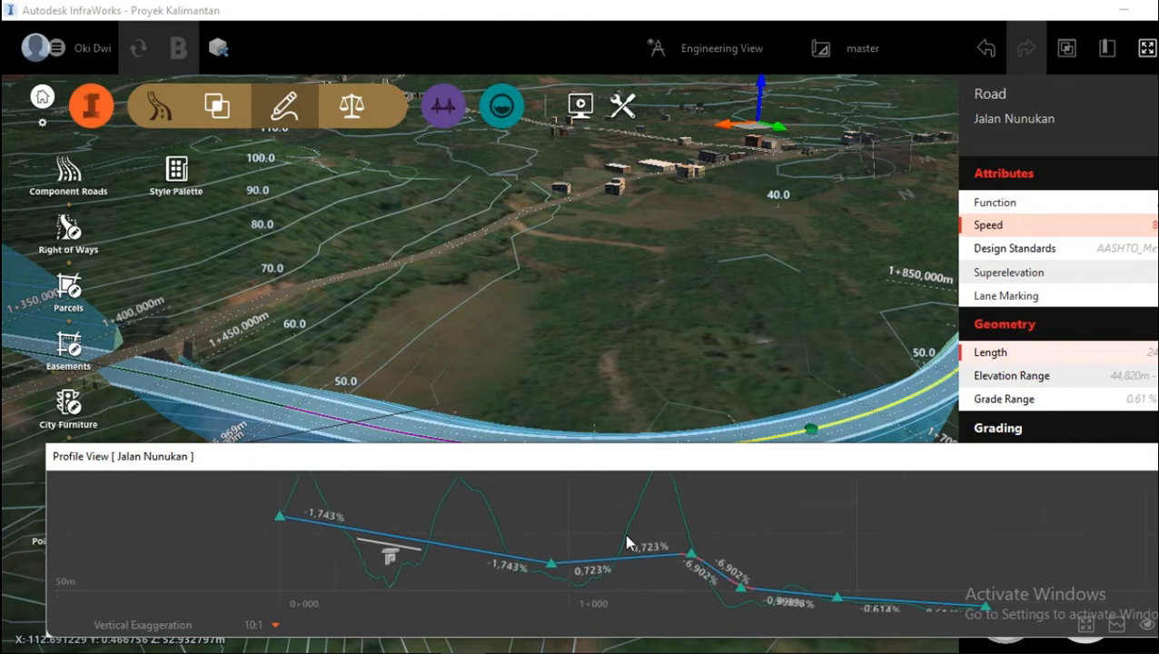
scroll(627, 544, "down", 1)
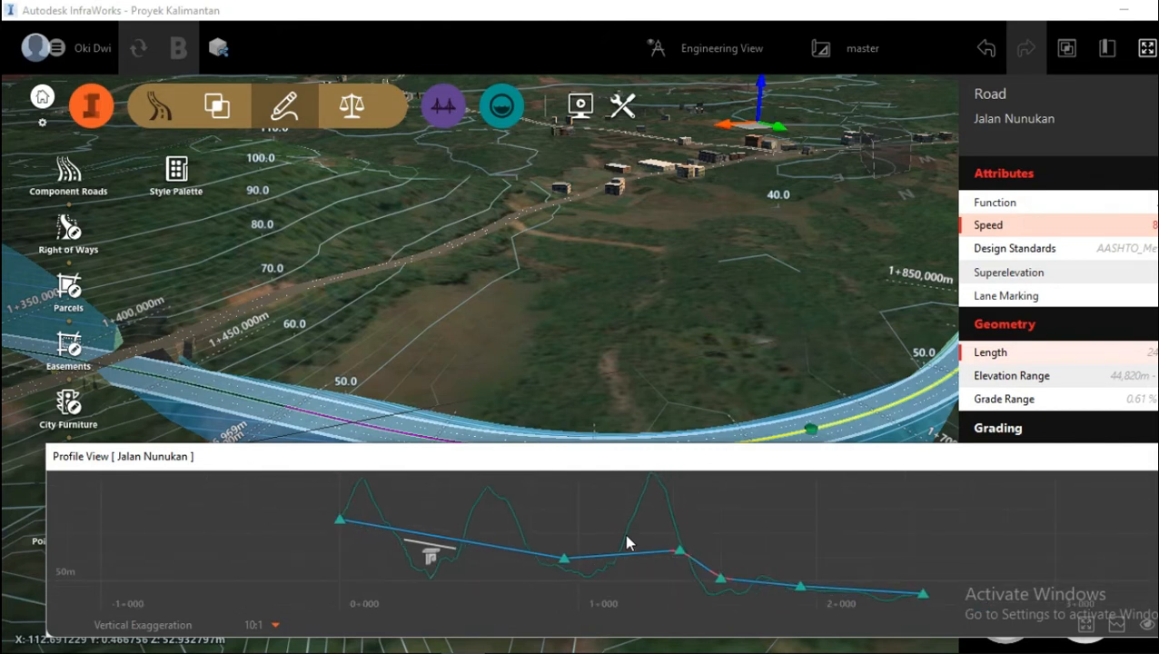
scroll(564, 563, "up", 2)
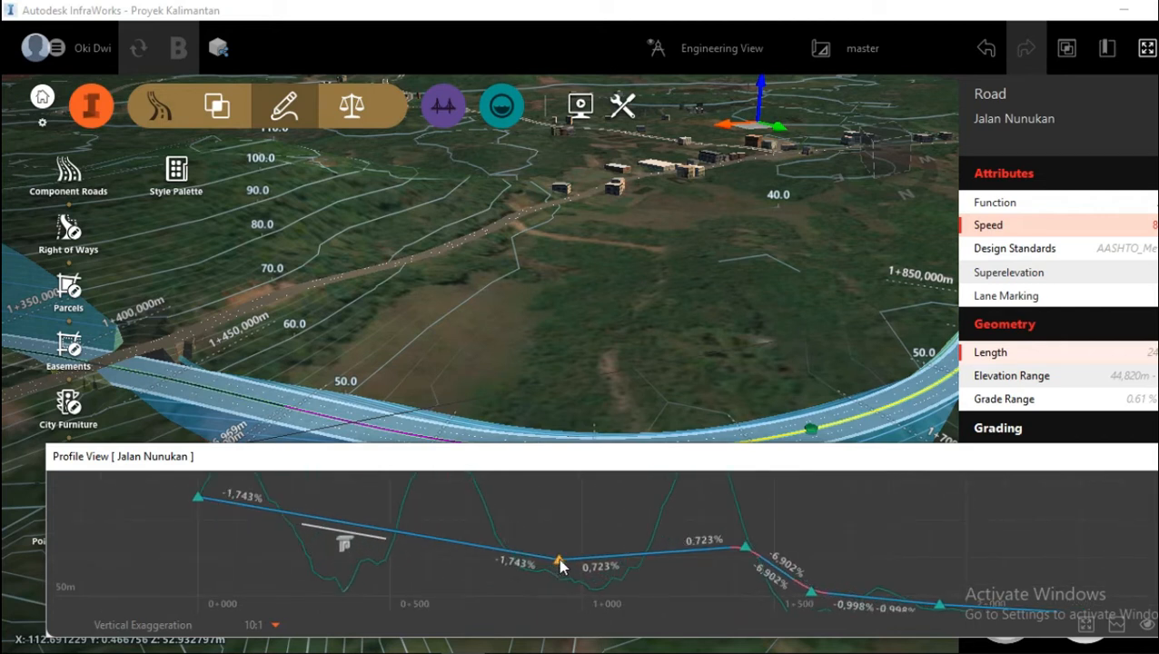
mouse_move(559, 560)
left_mouse_down()
mouse_move(563, 517)
mouse_move(564, 550)
mouse_move(584, 559)
mouse_move(562, 558)
left_mouse_up()
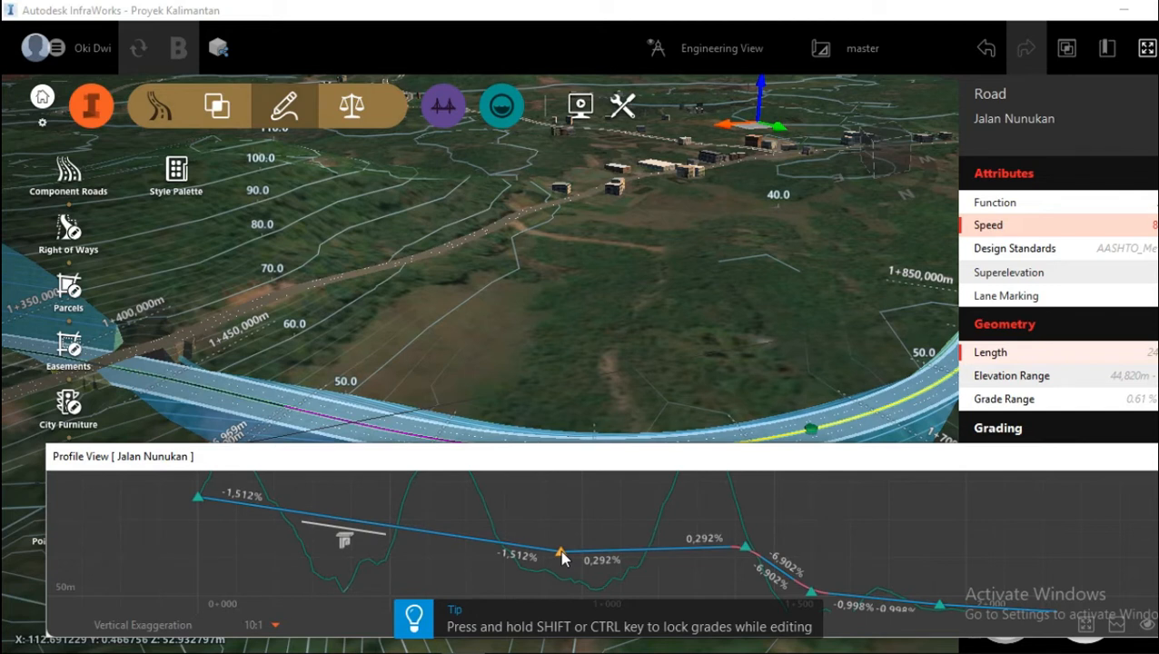
left_click_drag(561, 551, 563, 548)
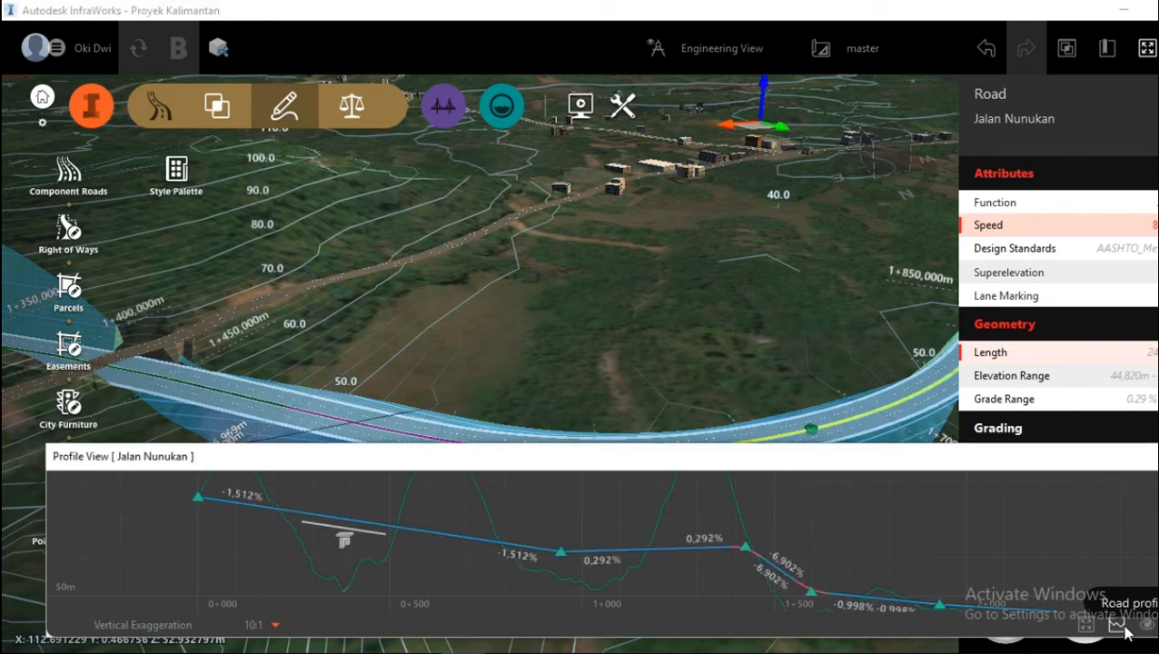
Drape the Jalan Nunukan road profile onto the existing ground, and inspect its grade points and slopes.
left_click(1120, 627)
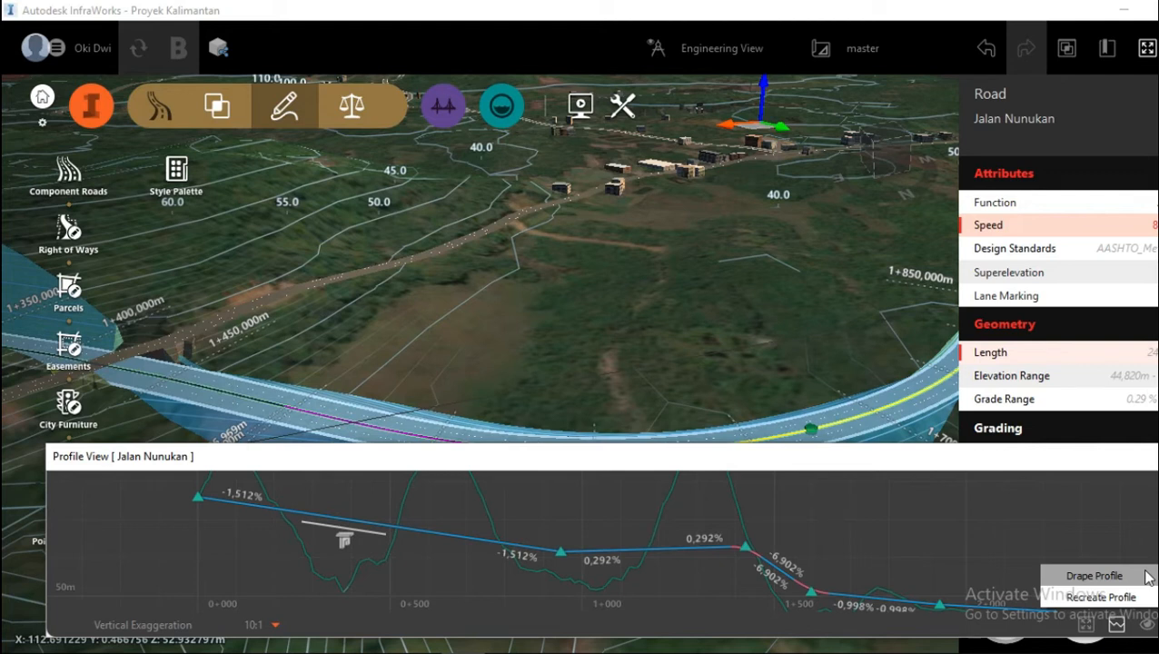
left_click(1147, 577)
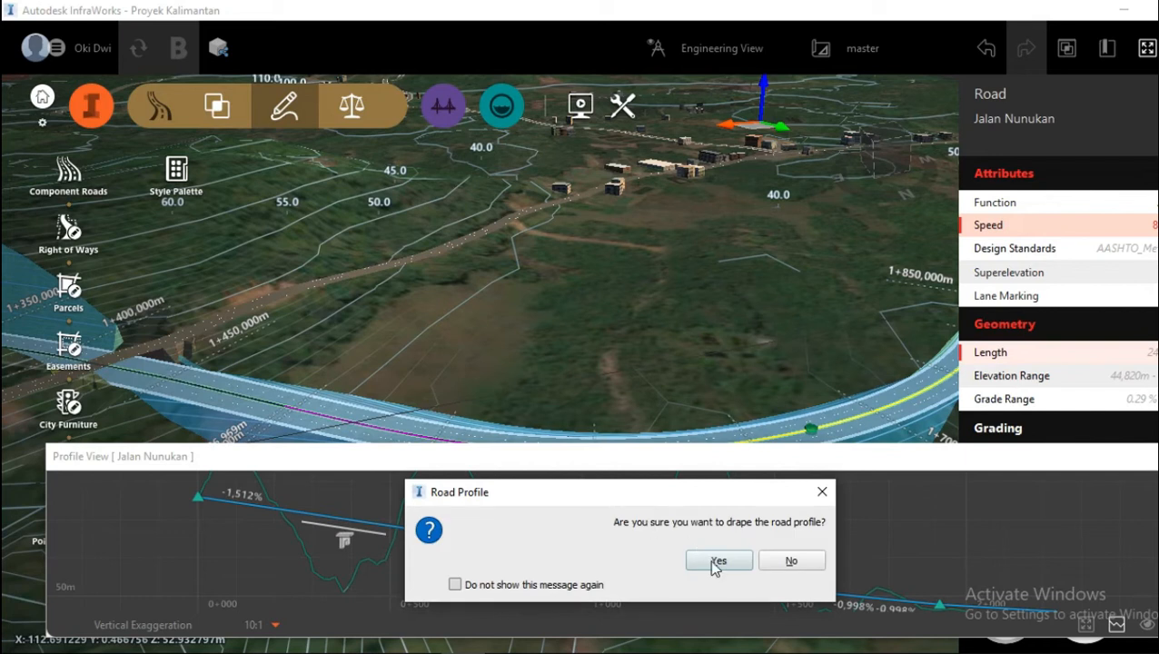
left_click(716, 563)
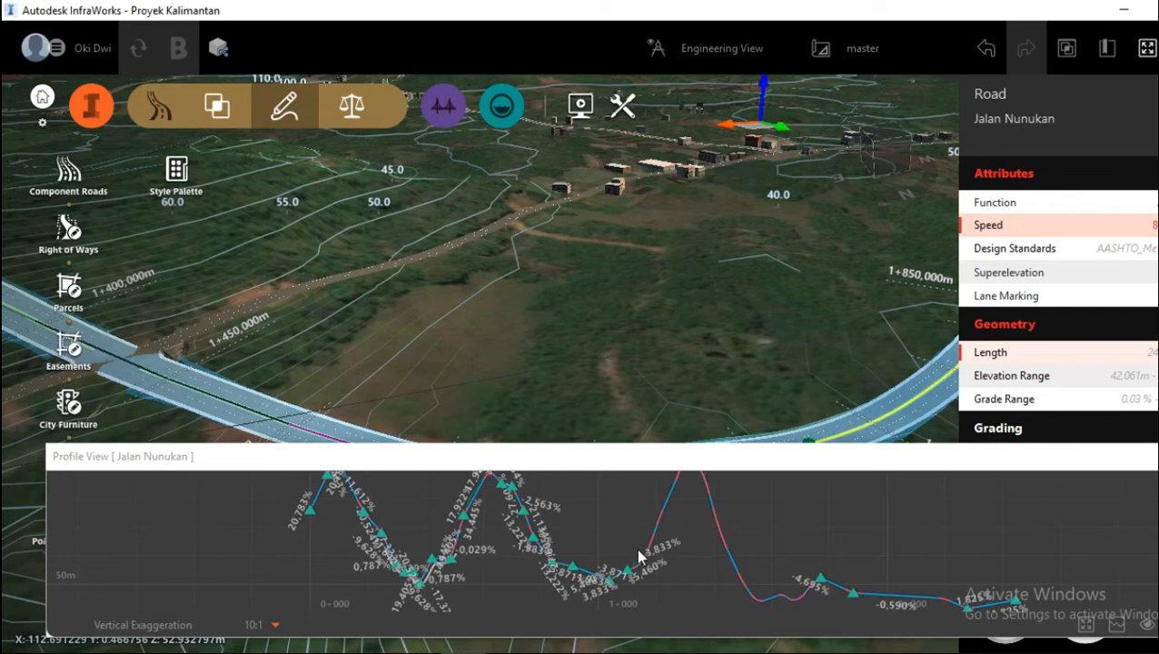
scroll(537, 545, "up", 1)
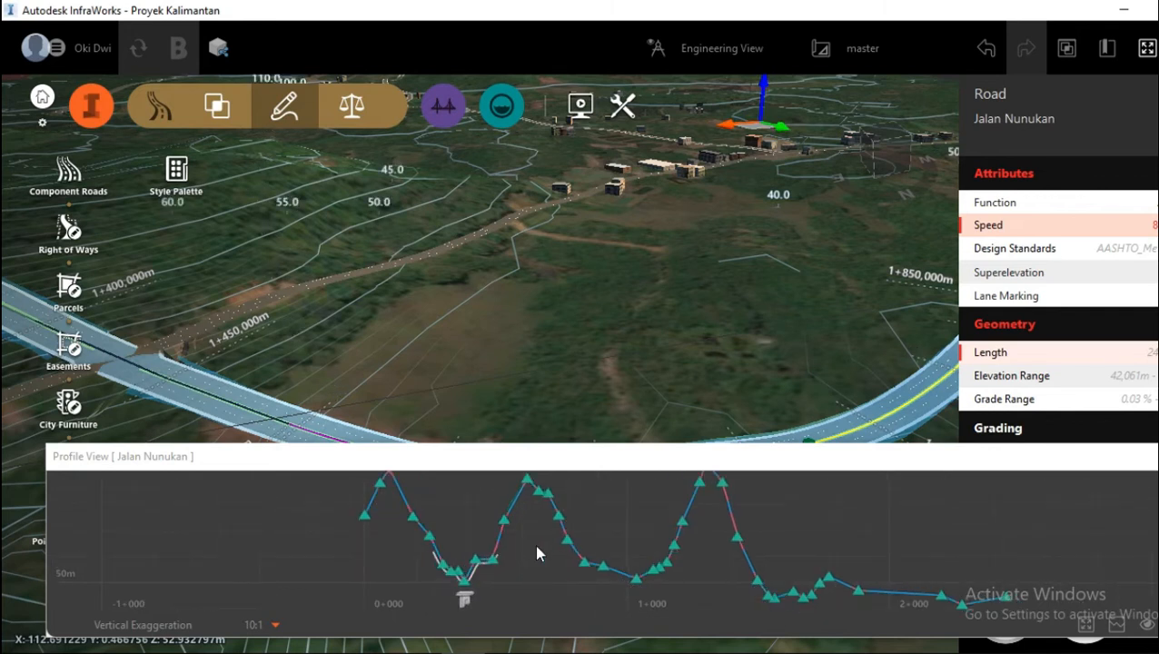
scroll(618, 584, "up", 1)
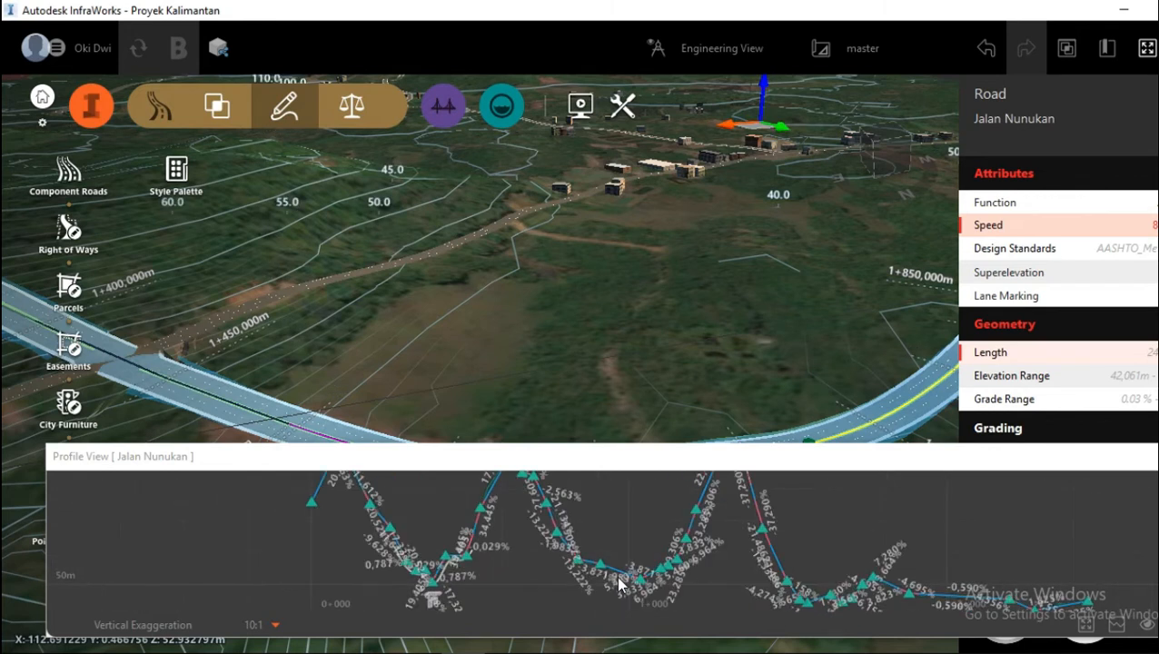
scroll(618, 585, "up", 1)
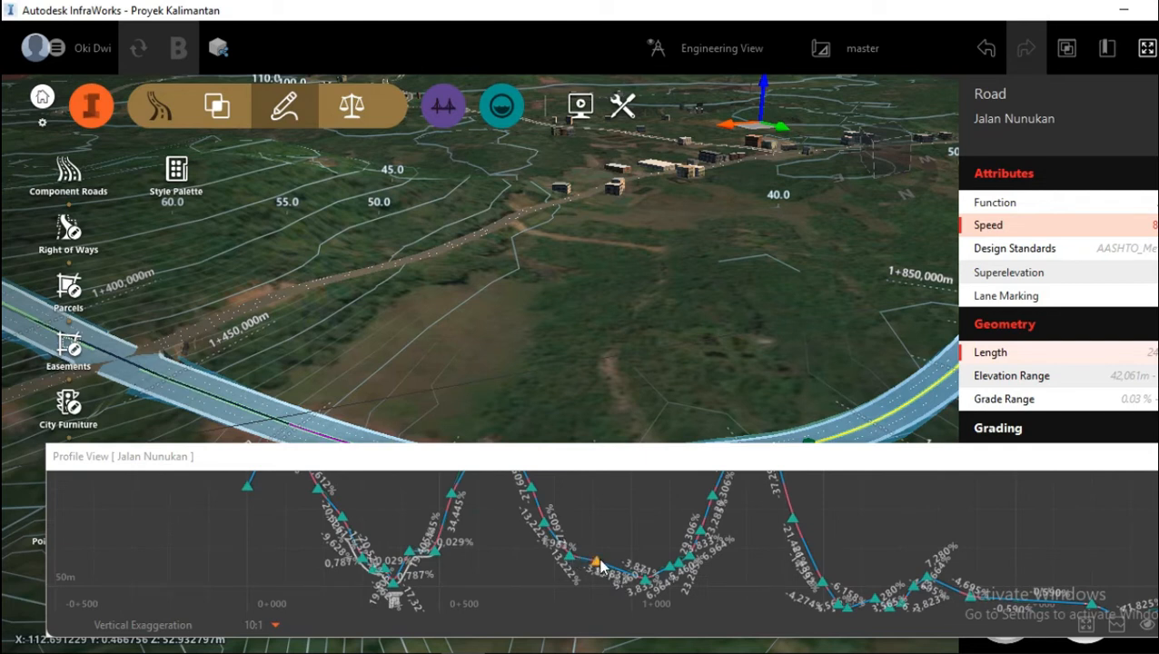
scroll(607, 567, "up", 1)
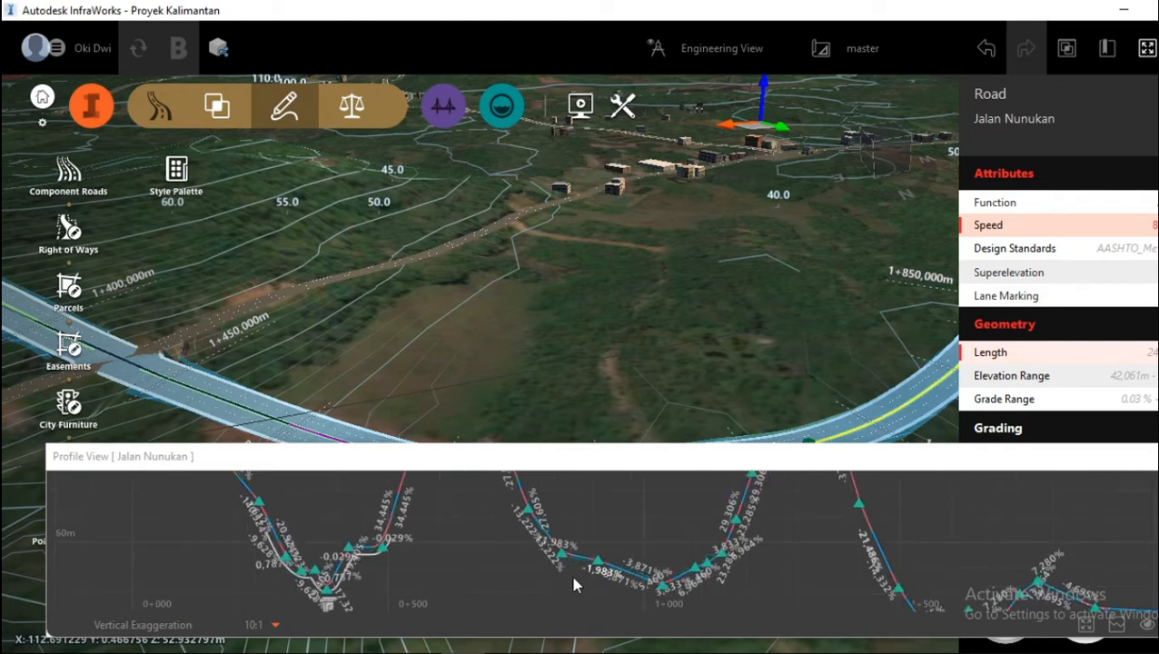
scroll(574, 582, "down", 2)
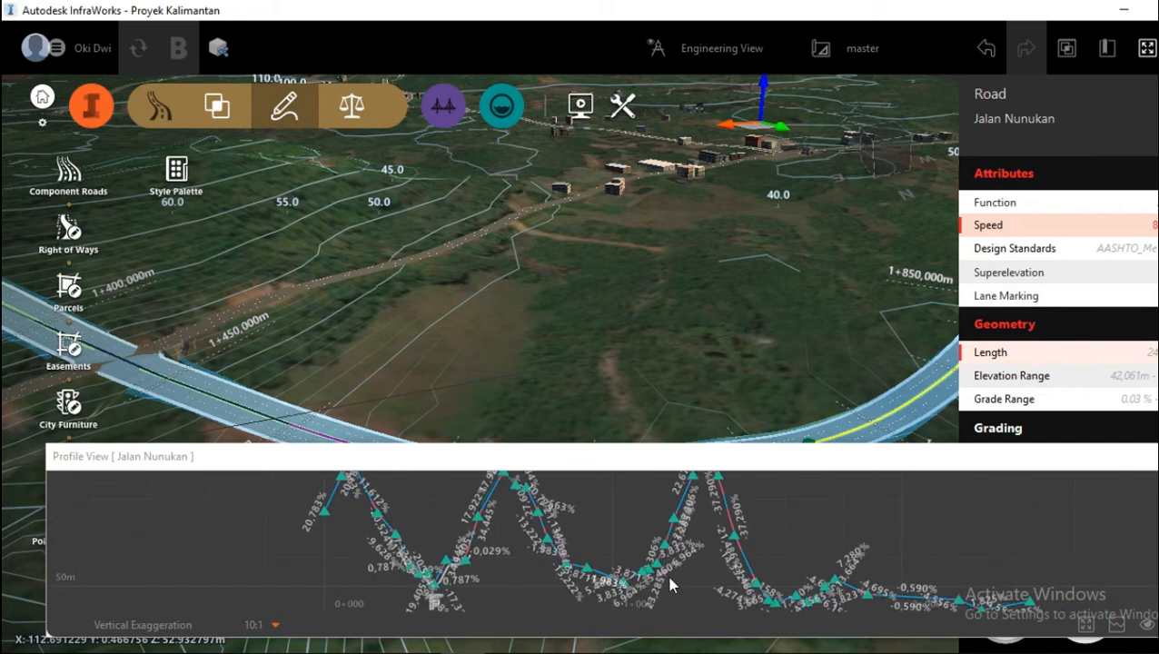
Recreate the Jalan Nunukan road profile from the draped one and accept the recreation.
scroll(667, 582, "down", 1)
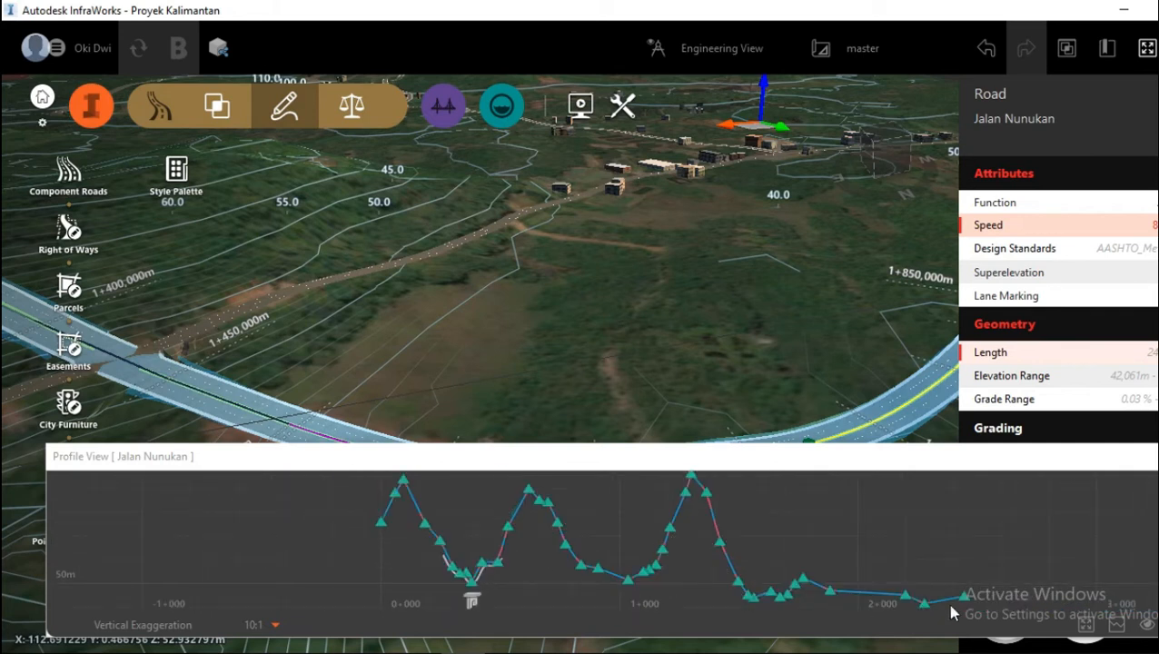
left_click(1116, 624)
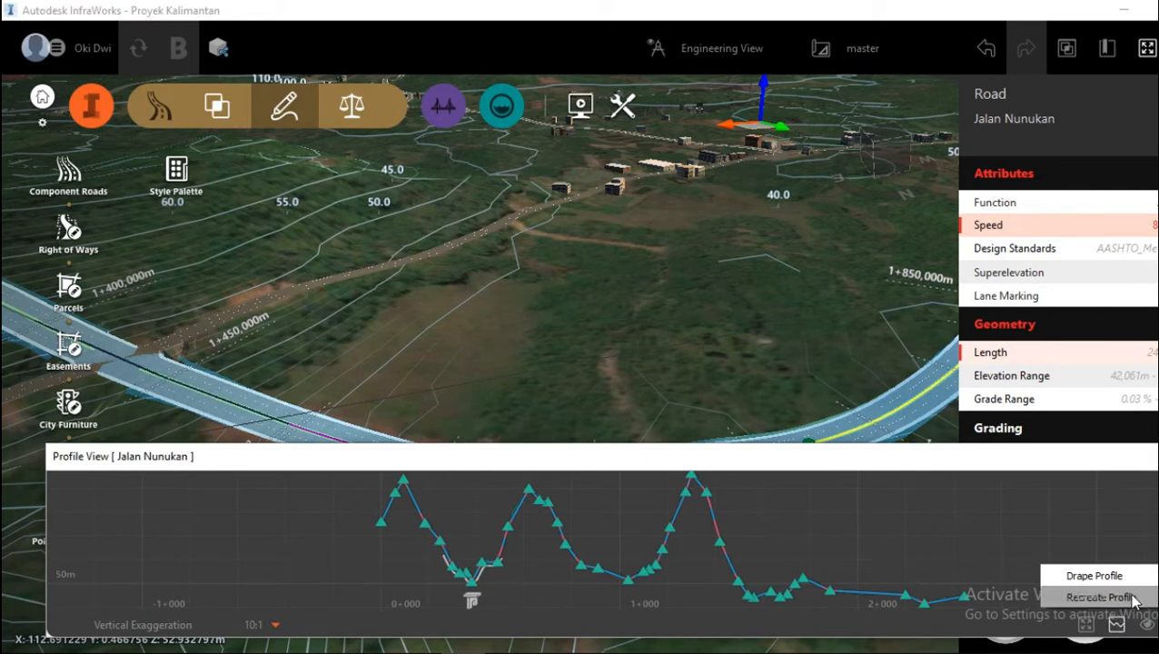
left_click(1140, 599)
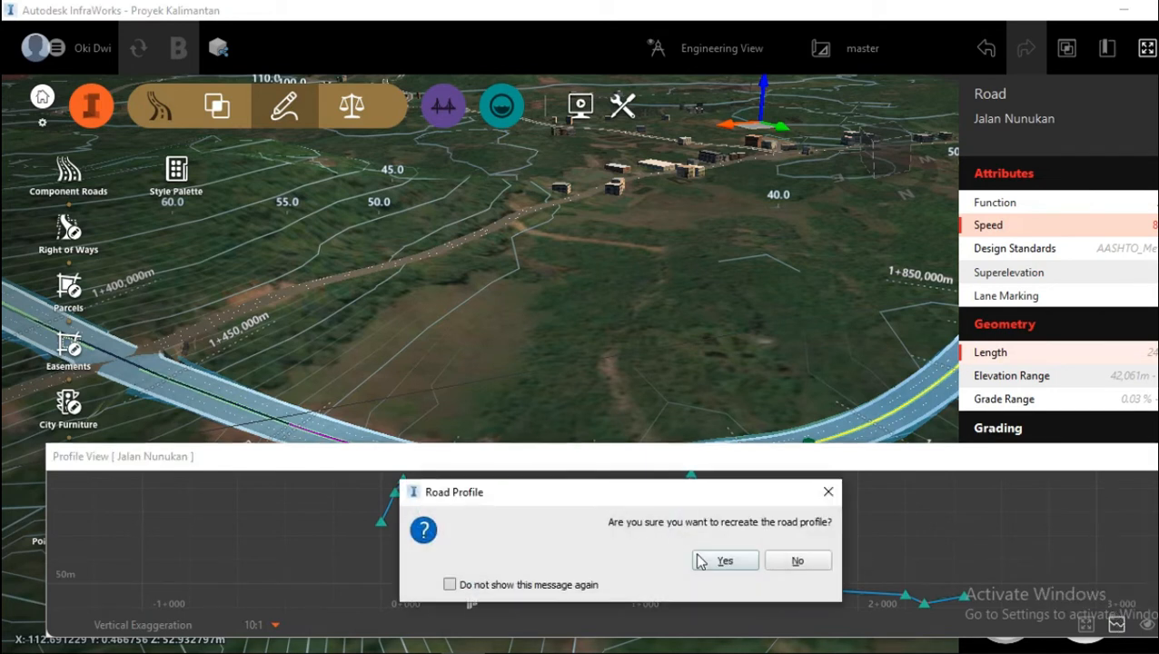
left_click(723, 561)
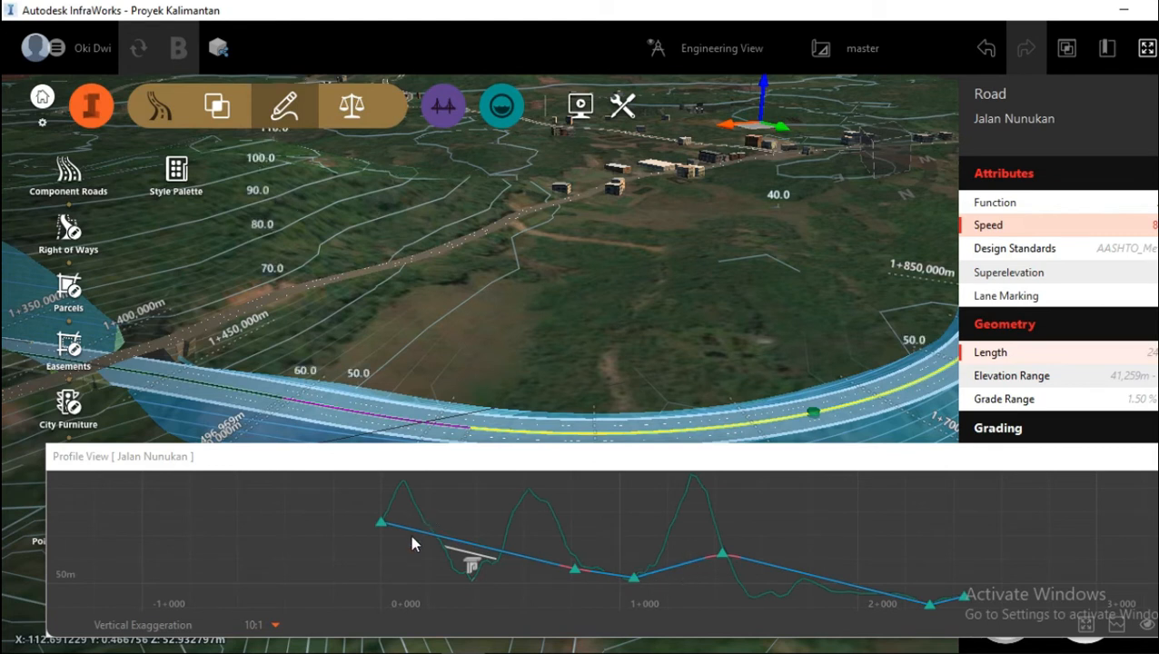
Add a PVI on the first grade line near station 0+200 and raise it until the adjoining grades are -0,964% and -2,876%.
scroll(411, 543, "up", 1)
scroll(413, 542, "up", 1)
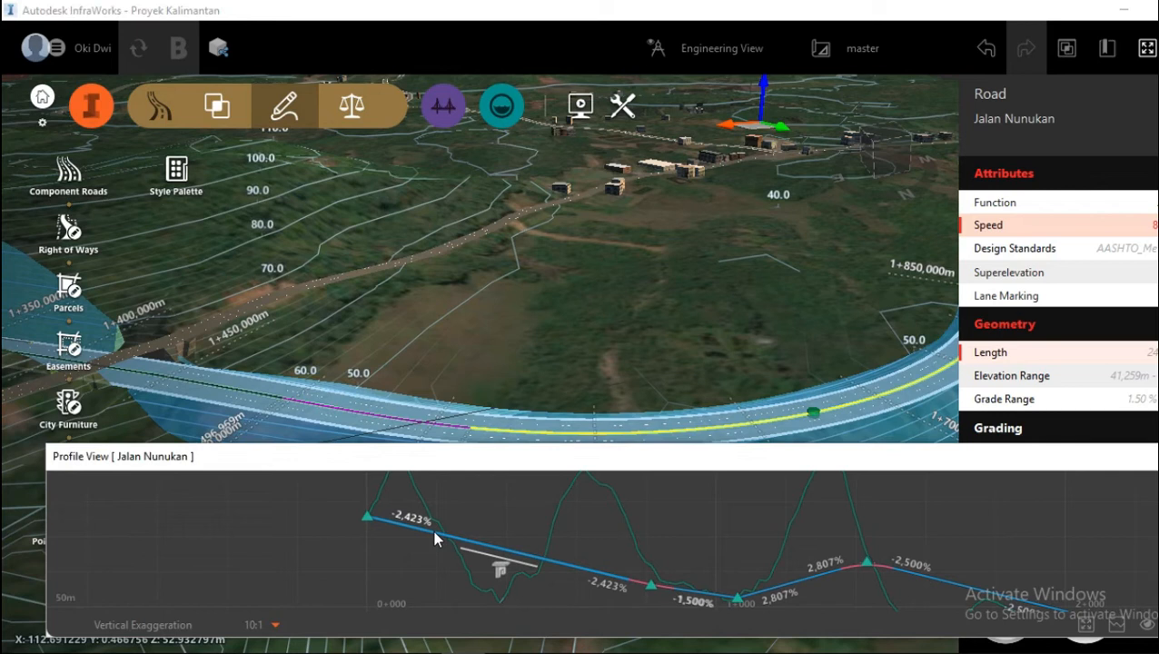
right_click(436, 539)
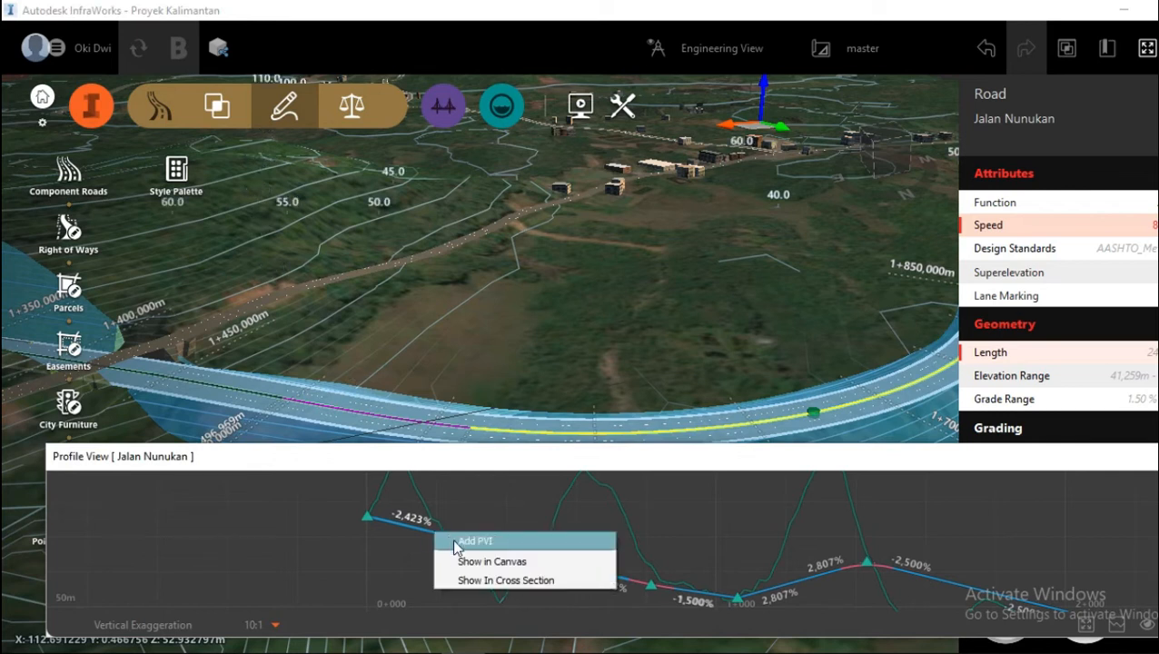
left_click(456, 543)
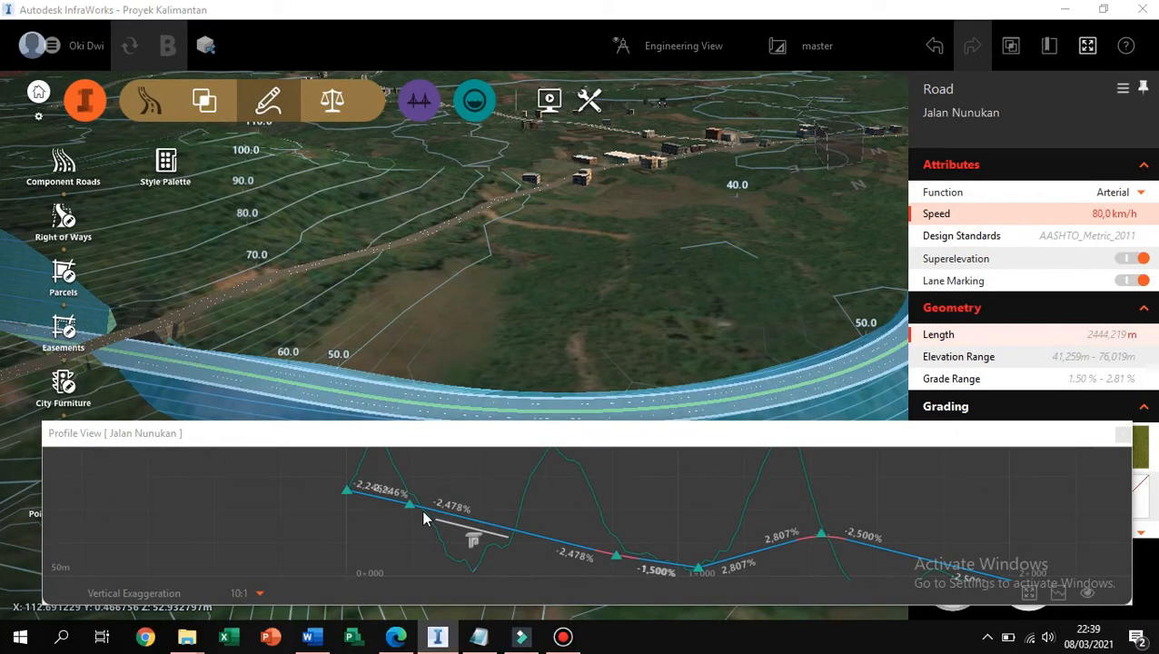
scroll(406, 508, "up", 1)
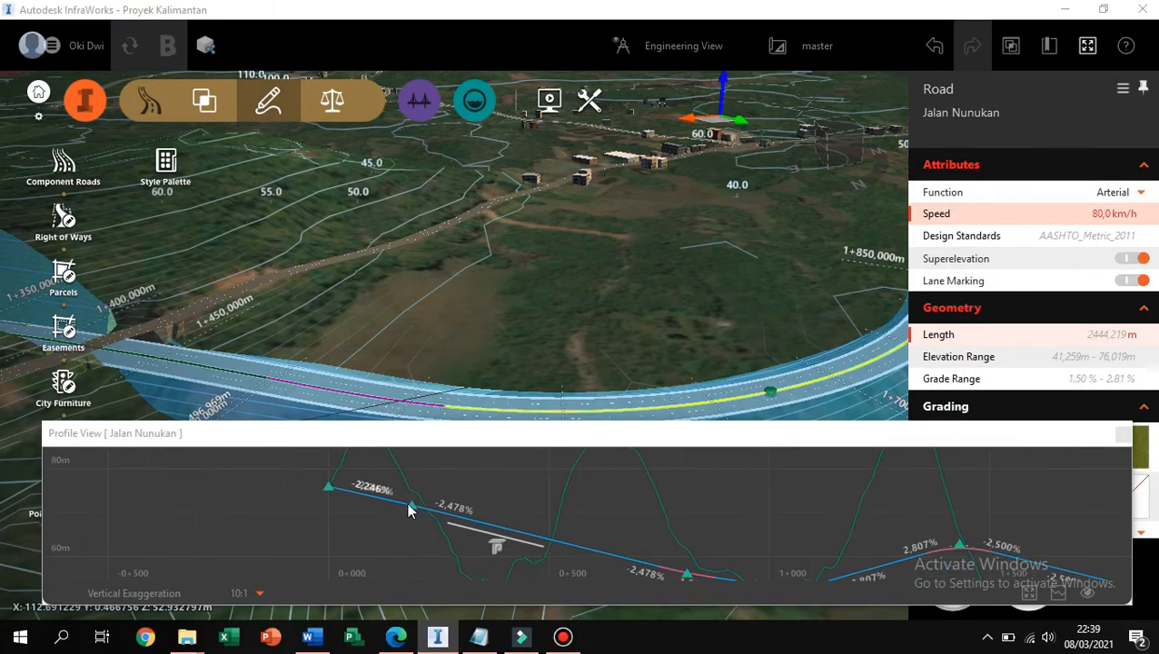
scroll(414, 512, "up", 1)
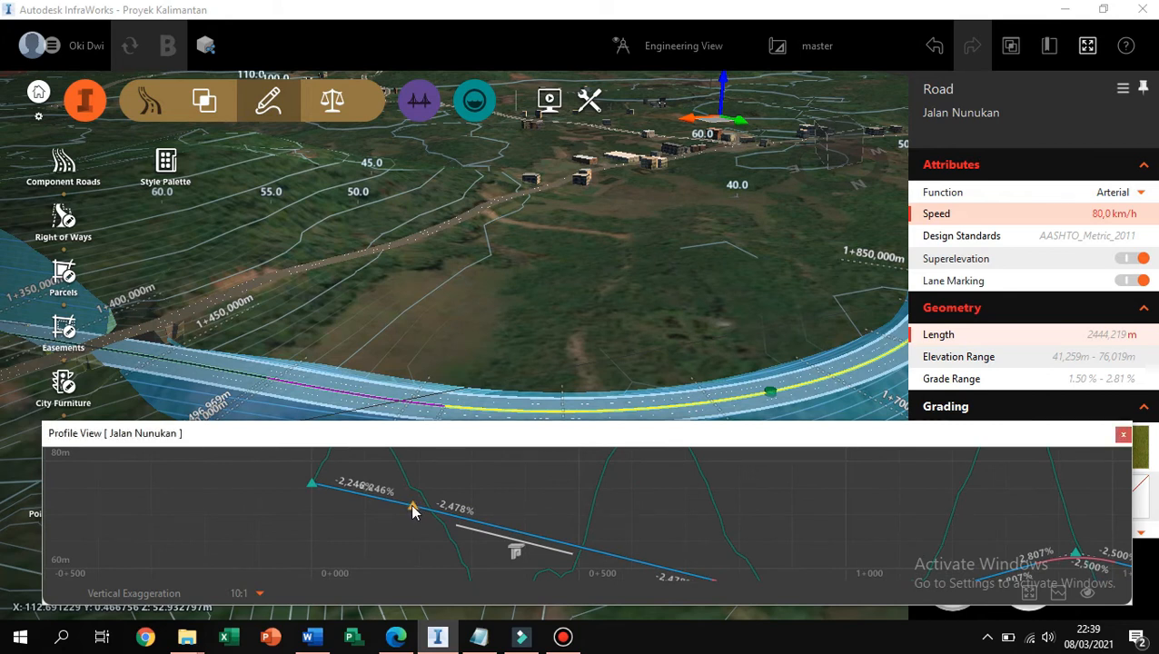
left_click_drag(413, 512, 415, 499)
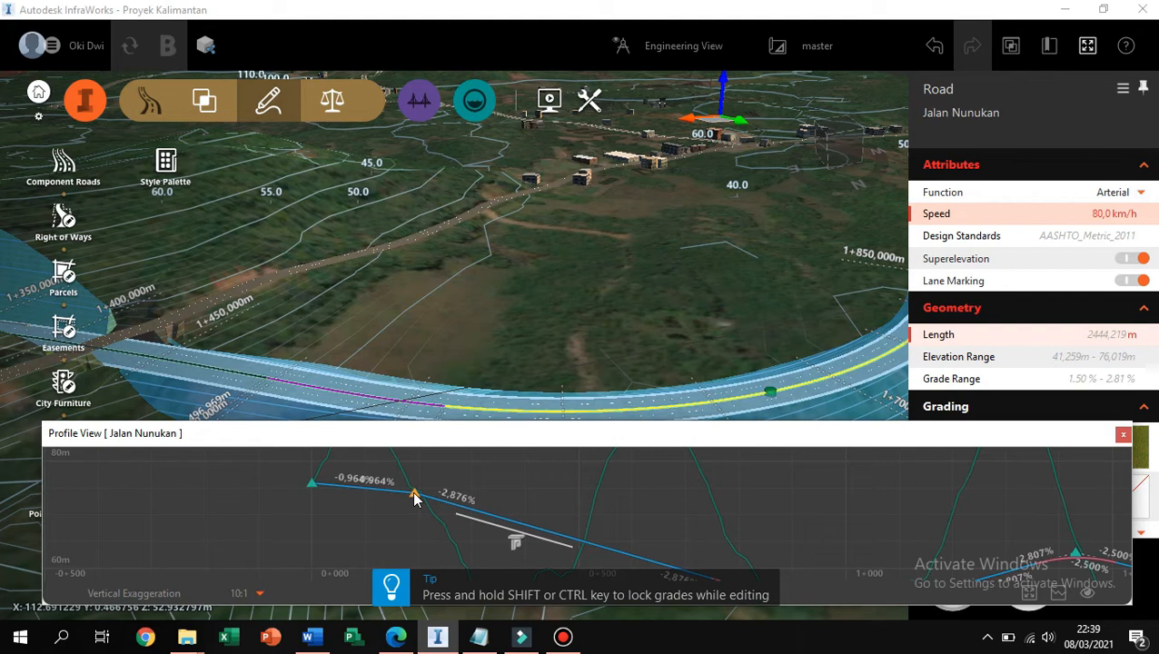
left_click_drag(415, 498, 414, 499)
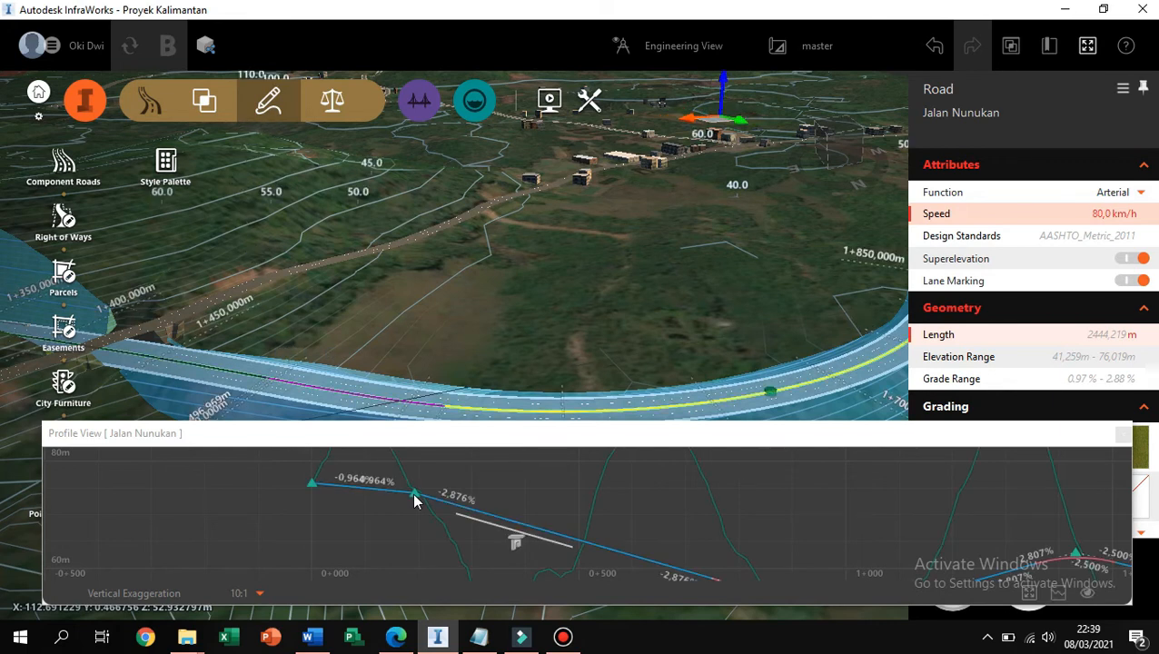
Show in the canvas a point on the grade line just past station 0+500, and the low PVI at station 1+060.
right_click(607, 555)
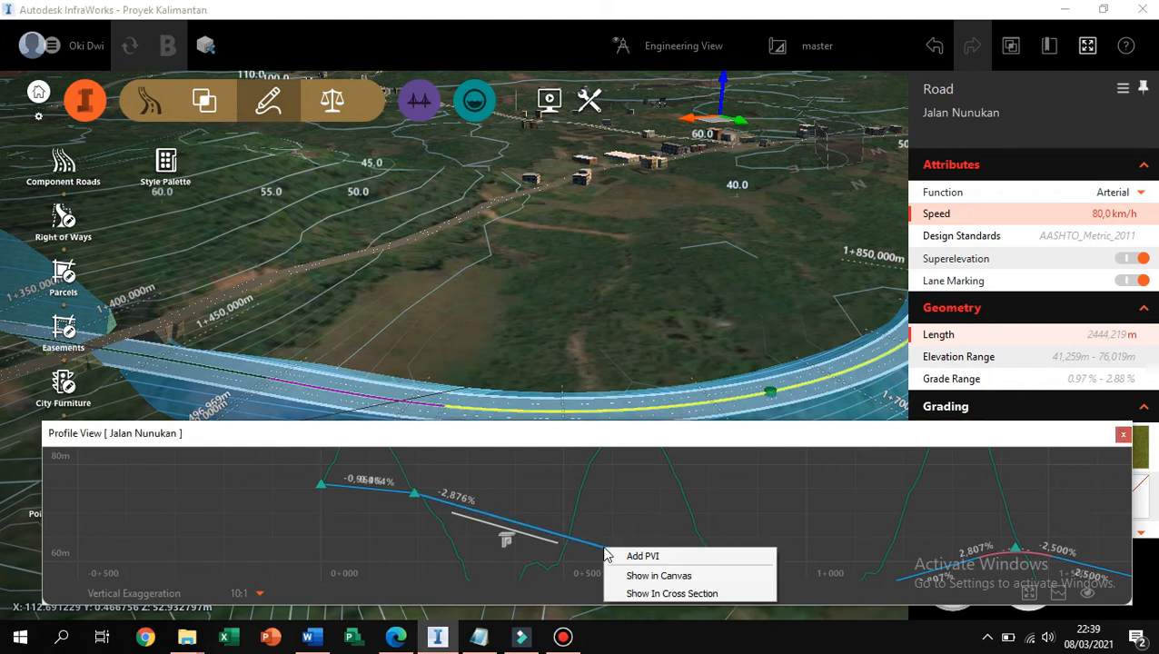
left_click(654, 575)
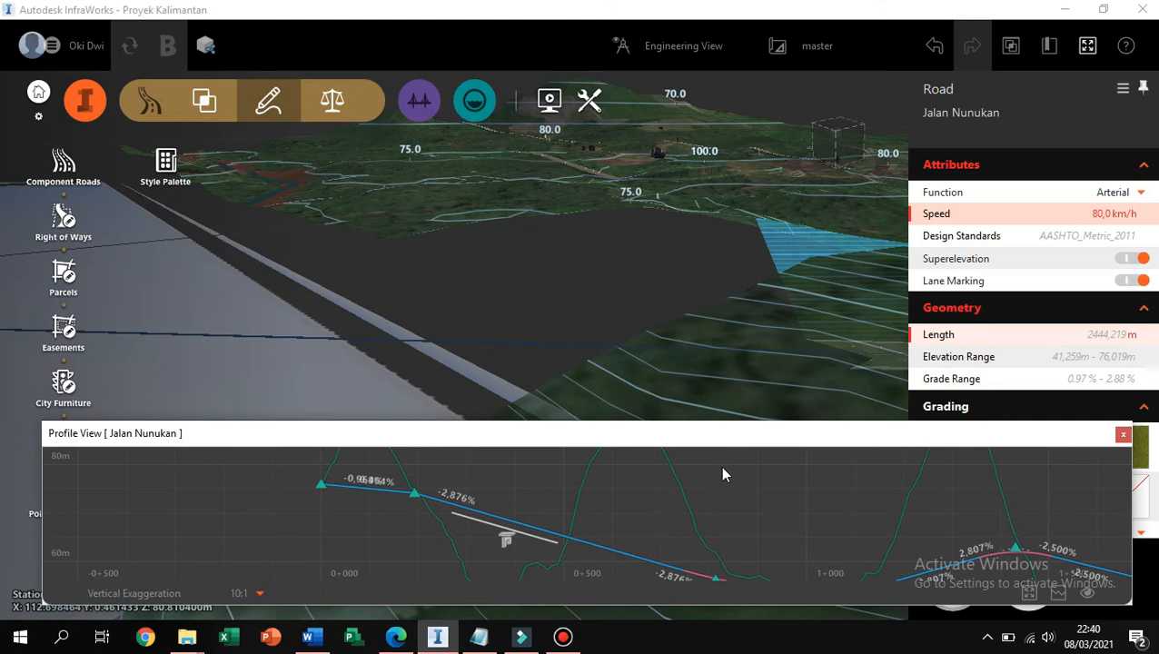
left_click_drag(737, 440, 700, 434)
scroll(585, 534, "down", 3)
scroll(615, 578, "up", 2)
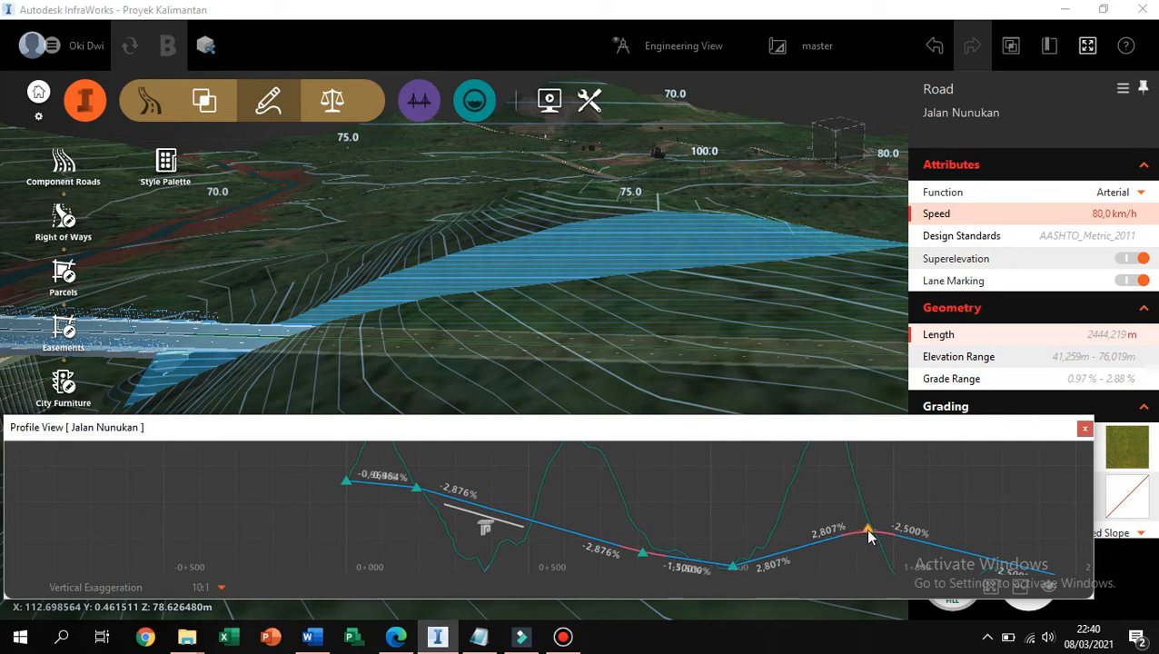
scroll(732, 578, "up", 1)
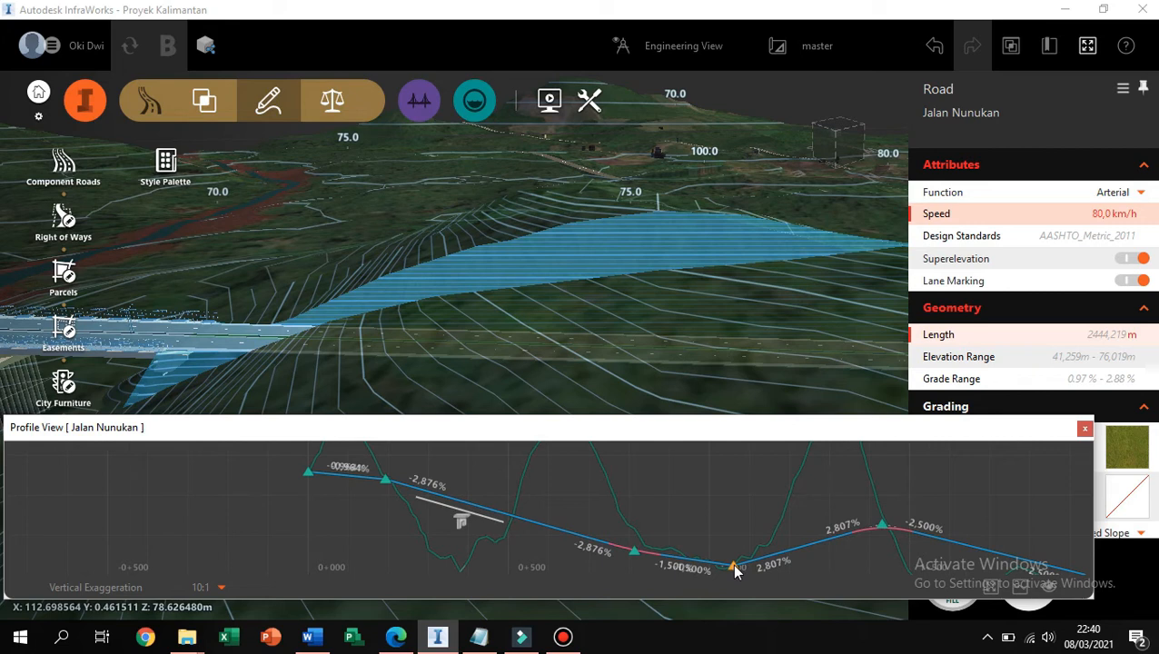
right_click(736, 569)
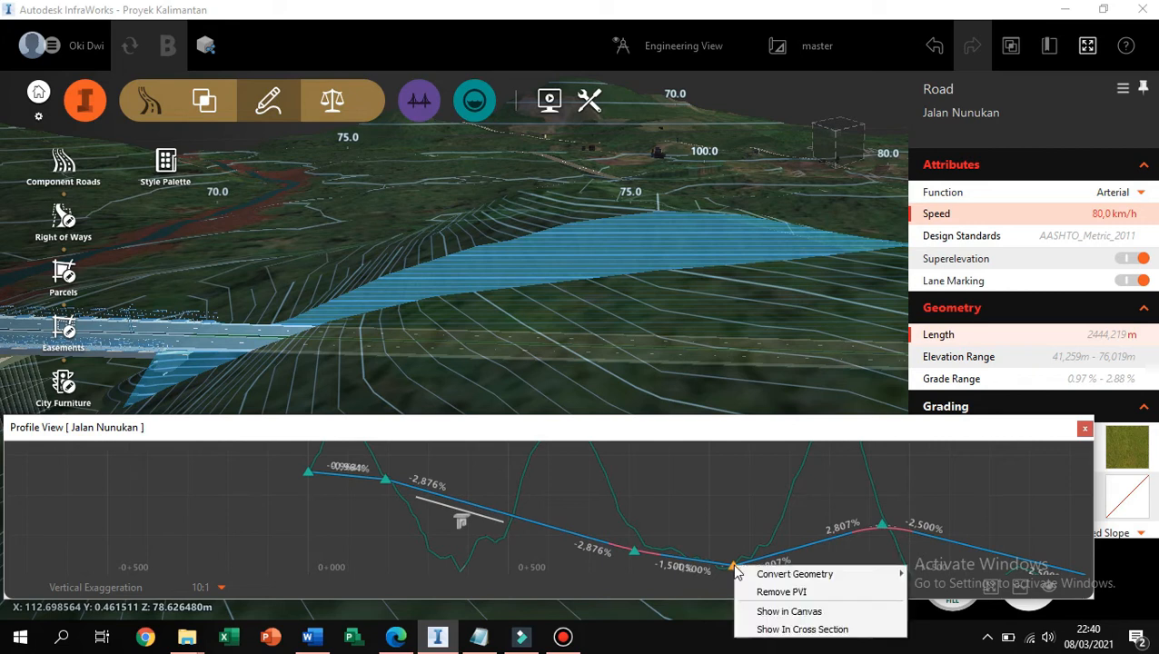
left_click(772, 612)
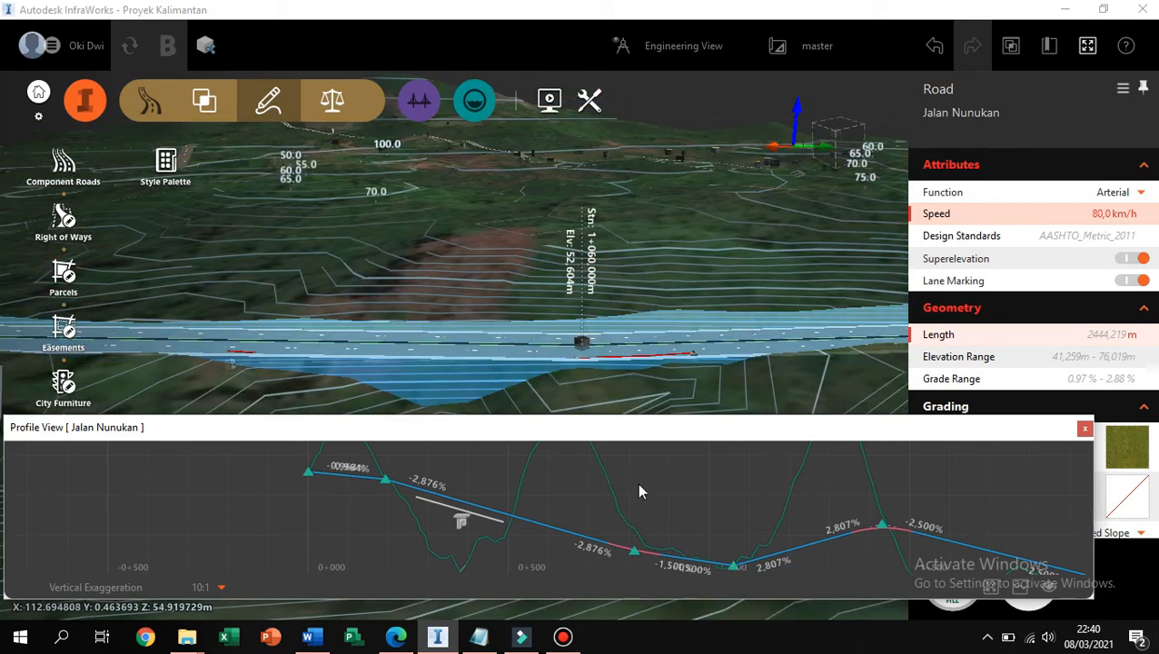
Convert the PVI at station 1+060 to a symmetric parabola curve and shorten the curve to end at station 1+119,915.
right_click(735, 569)
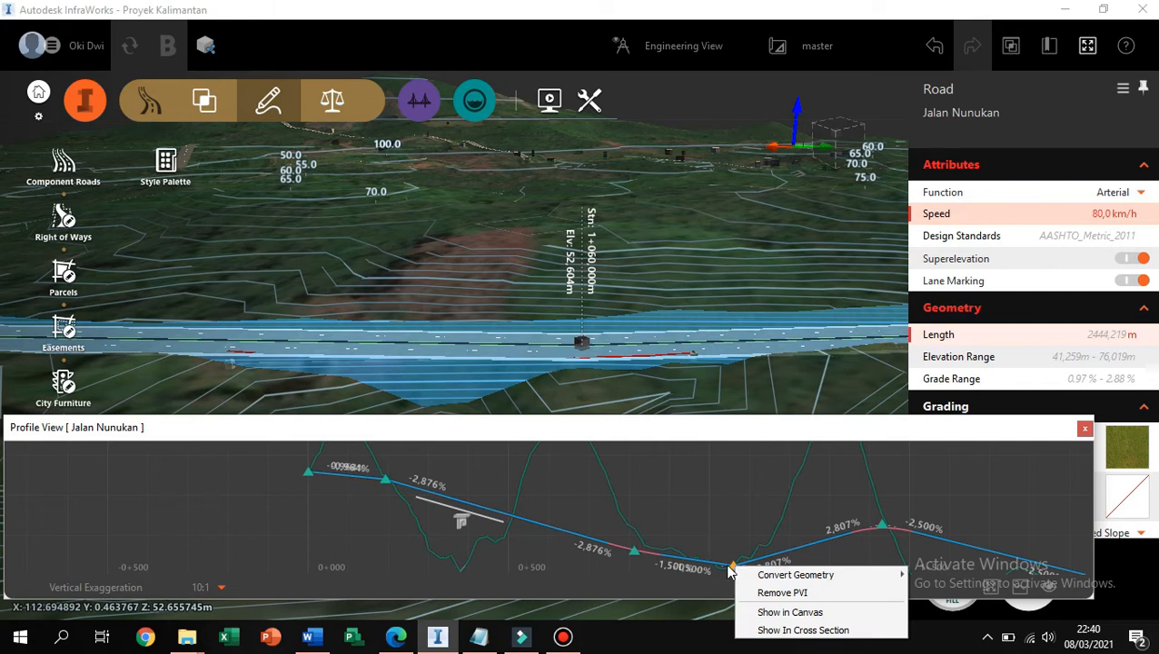
mouse_move(766, 574)
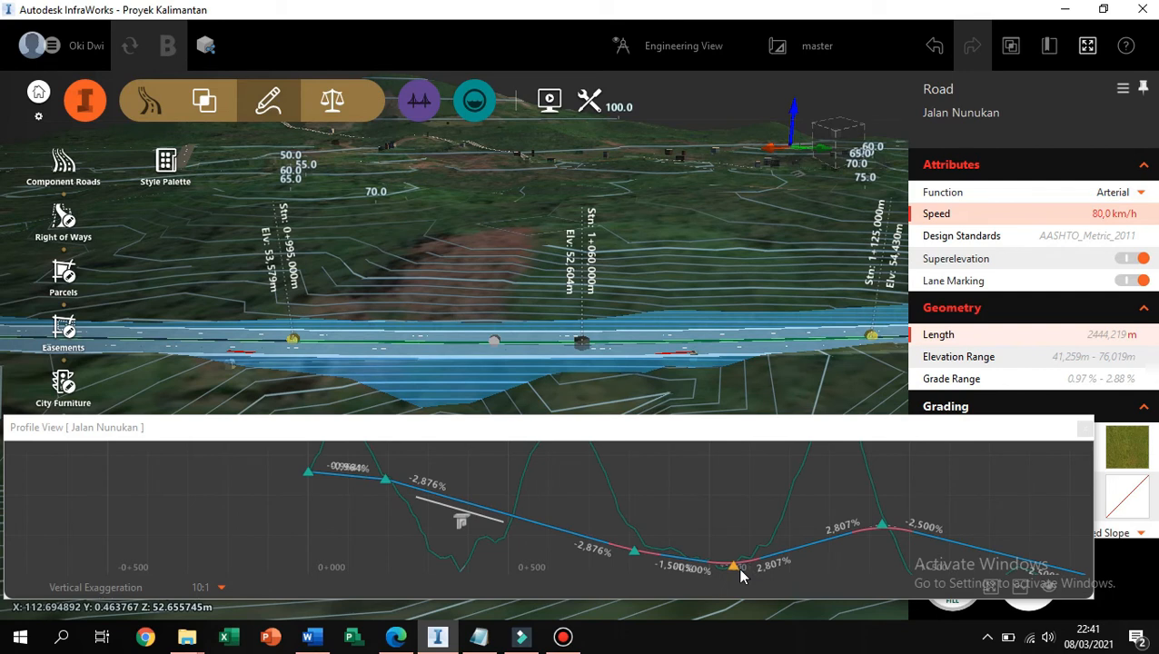
scroll(737, 570, "up", 5)
scroll(740, 572, "up", 4)
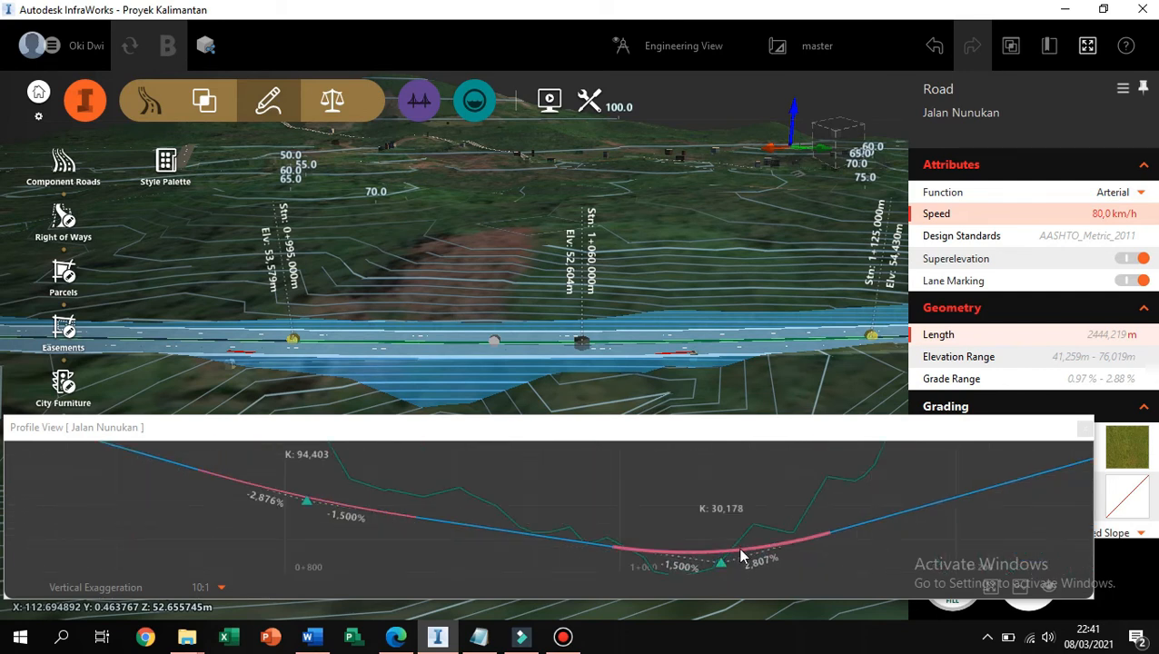
left_click(738, 559)
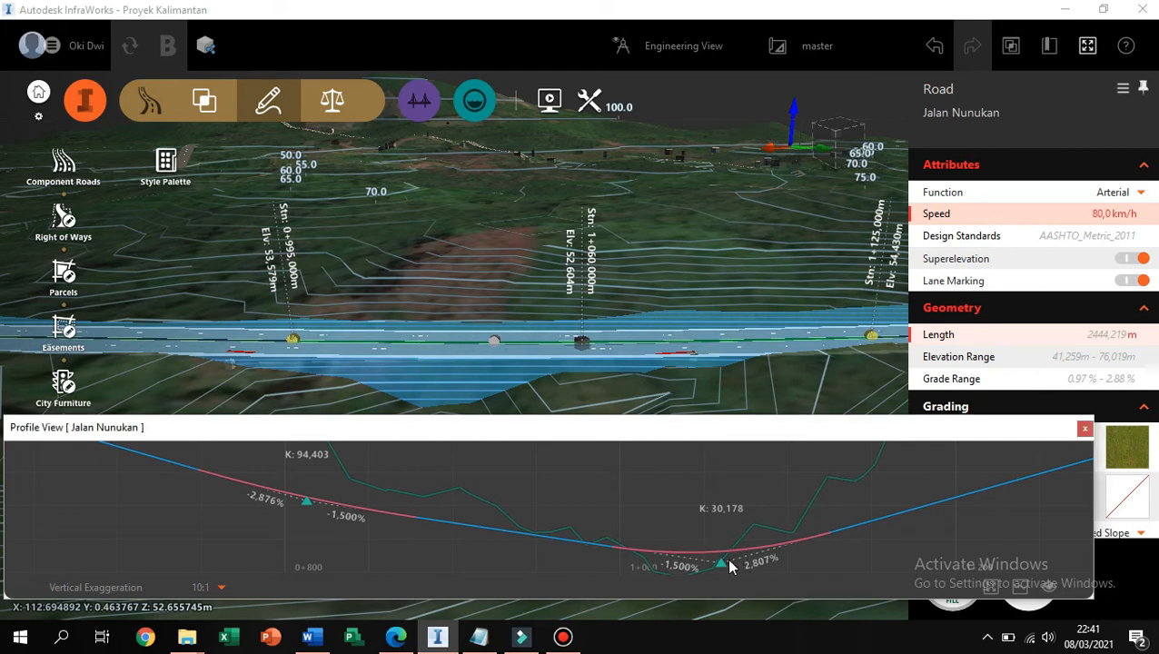
left_click(721, 563)
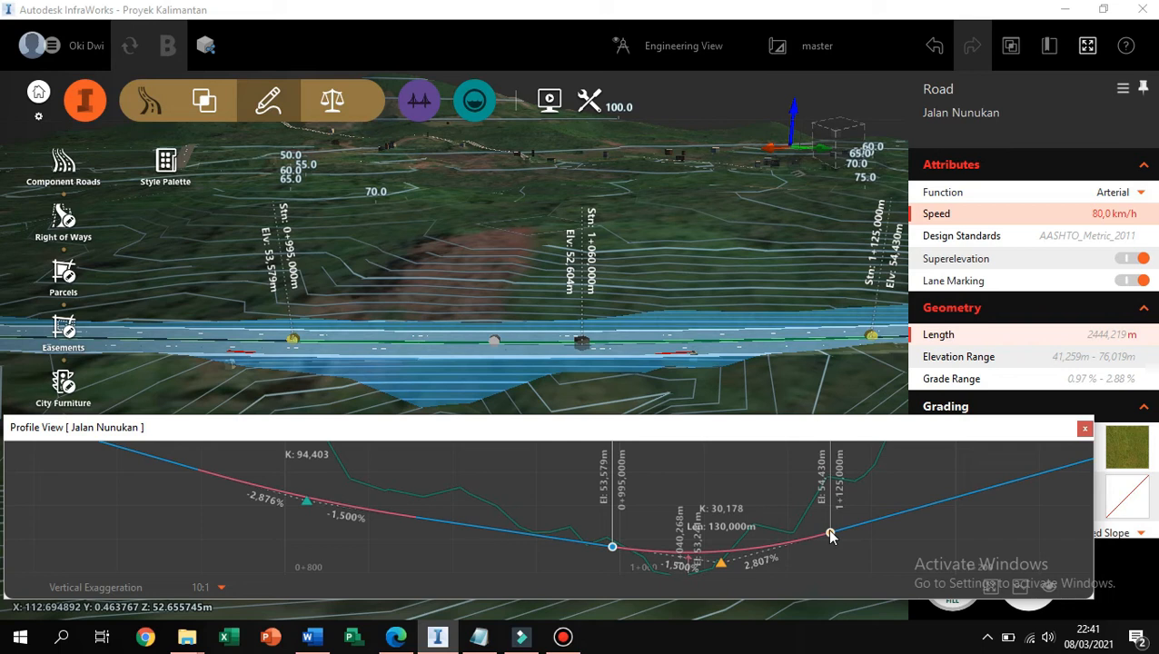
mouse_move(830, 534)
left_mouse_down()
mouse_move(848, 536)
mouse_move(820, 548)
left_mouse_up()
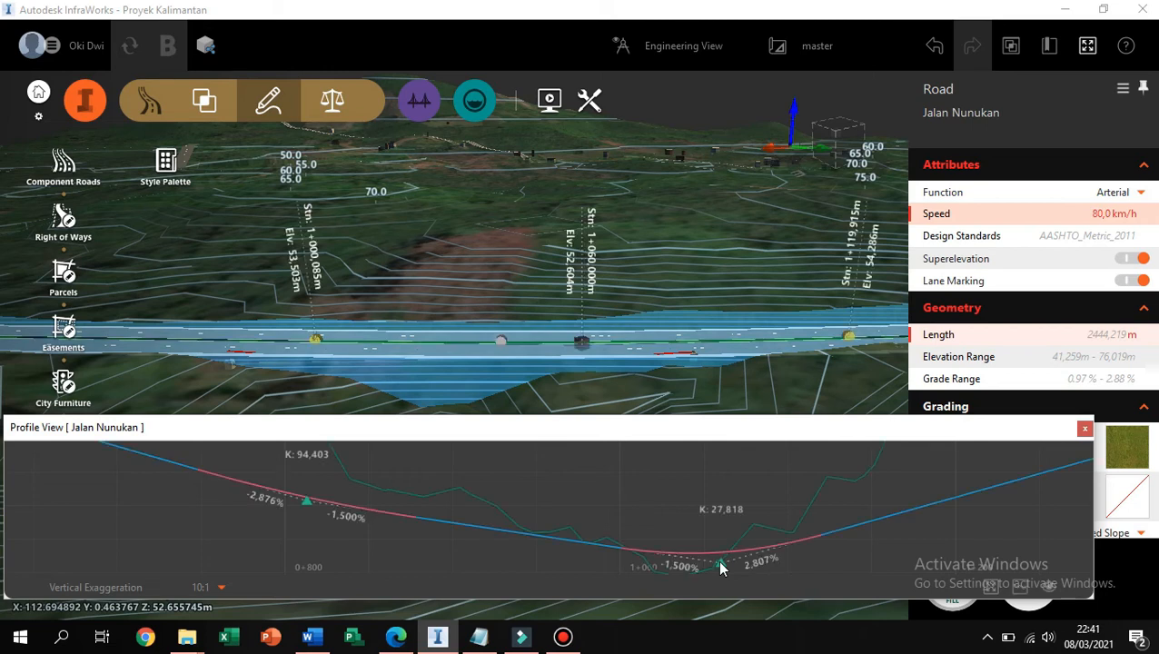
Convert the curve at station 1+060 to an asymmetric parabola and extend its second length to 78,221 m.
right_click(721, 568)
mouse_move(737, 575)
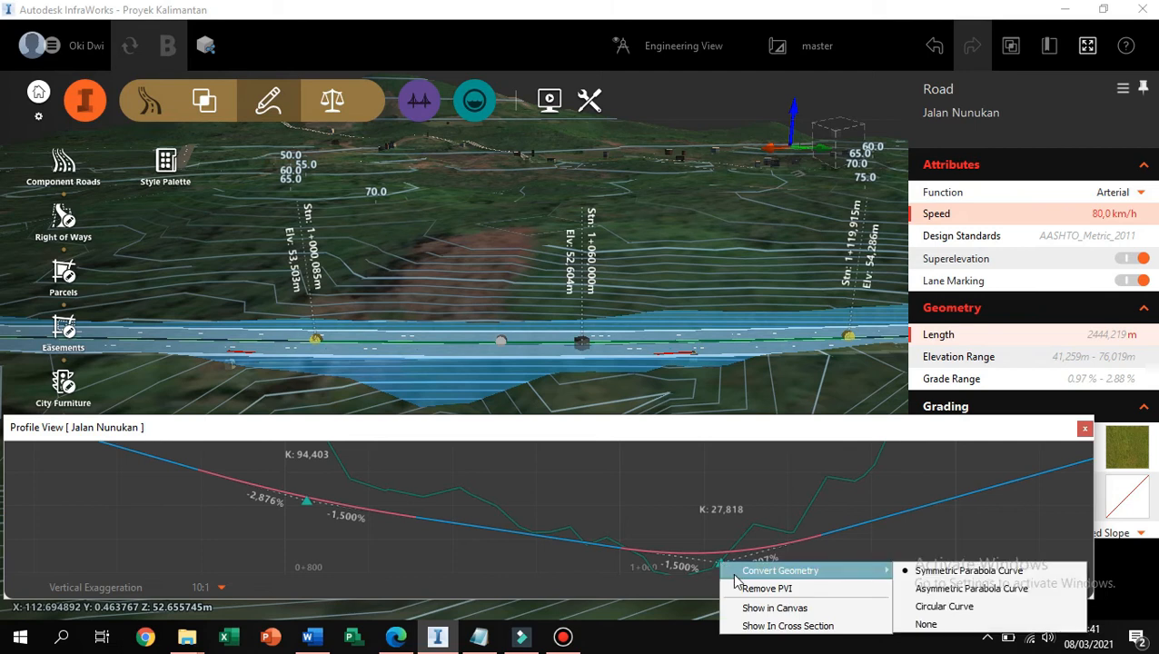
left_click(932, 592)
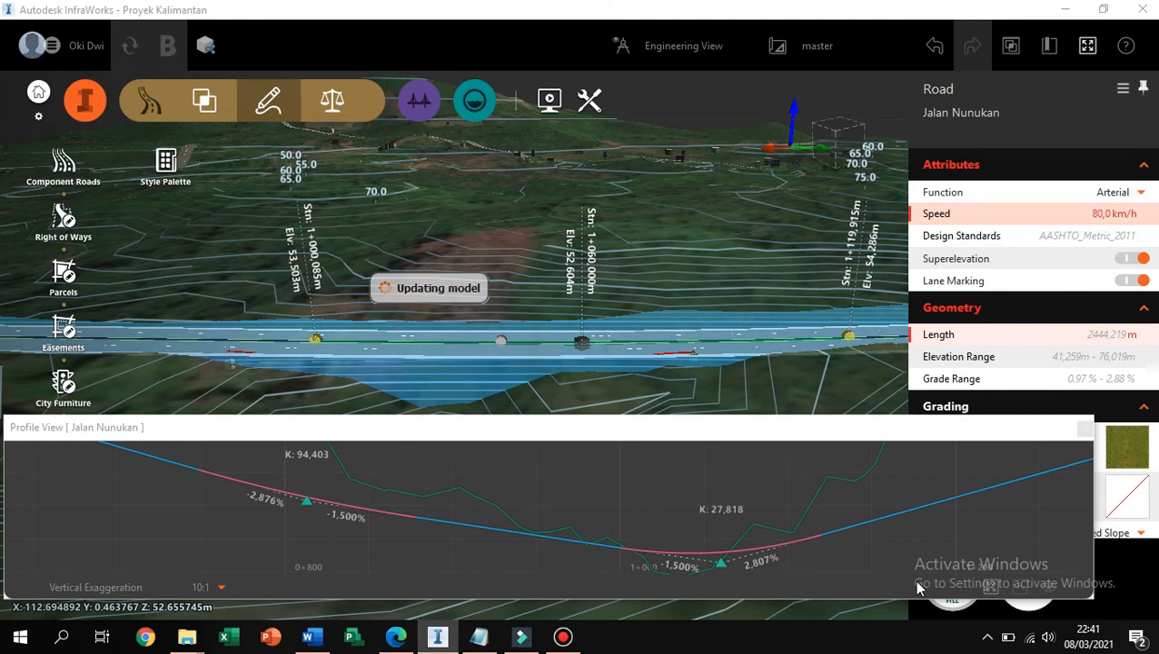
left_click(722, 569)
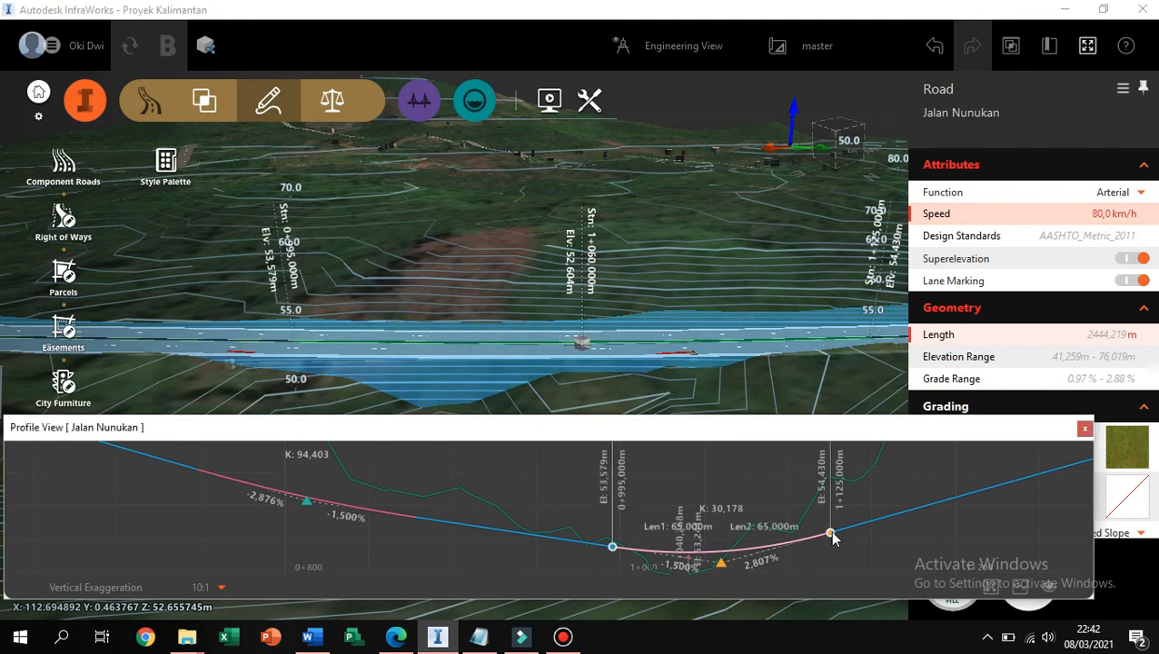
left_click_drag(832, 534, 856, 538)
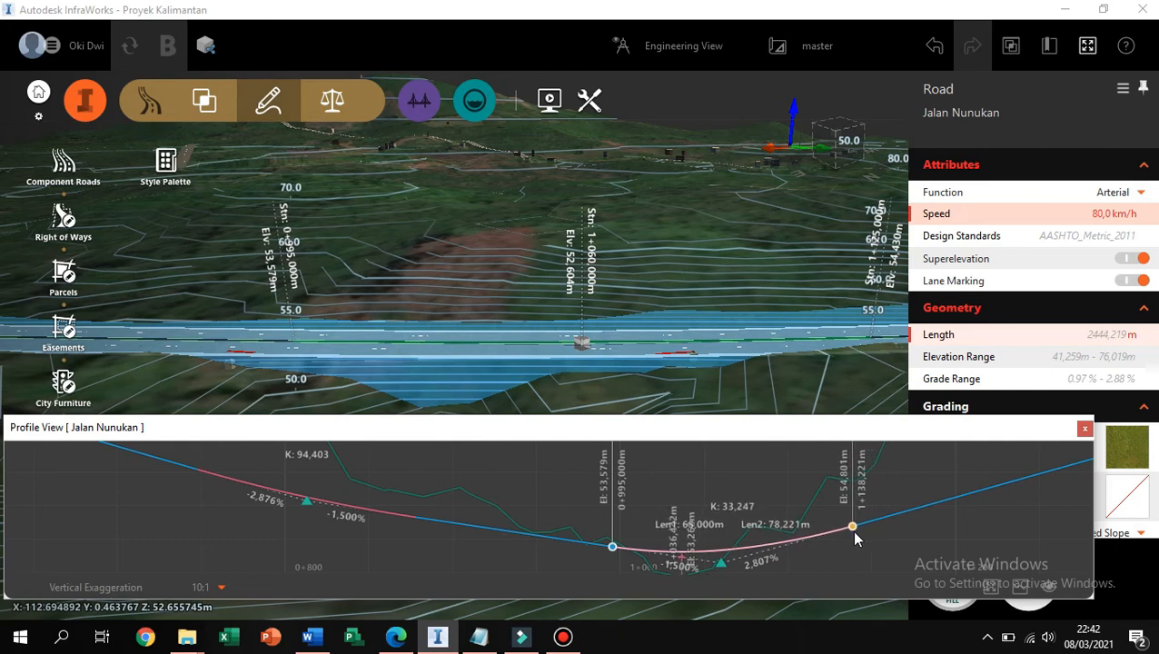
left_click_drag(854, 539, 852, 538)
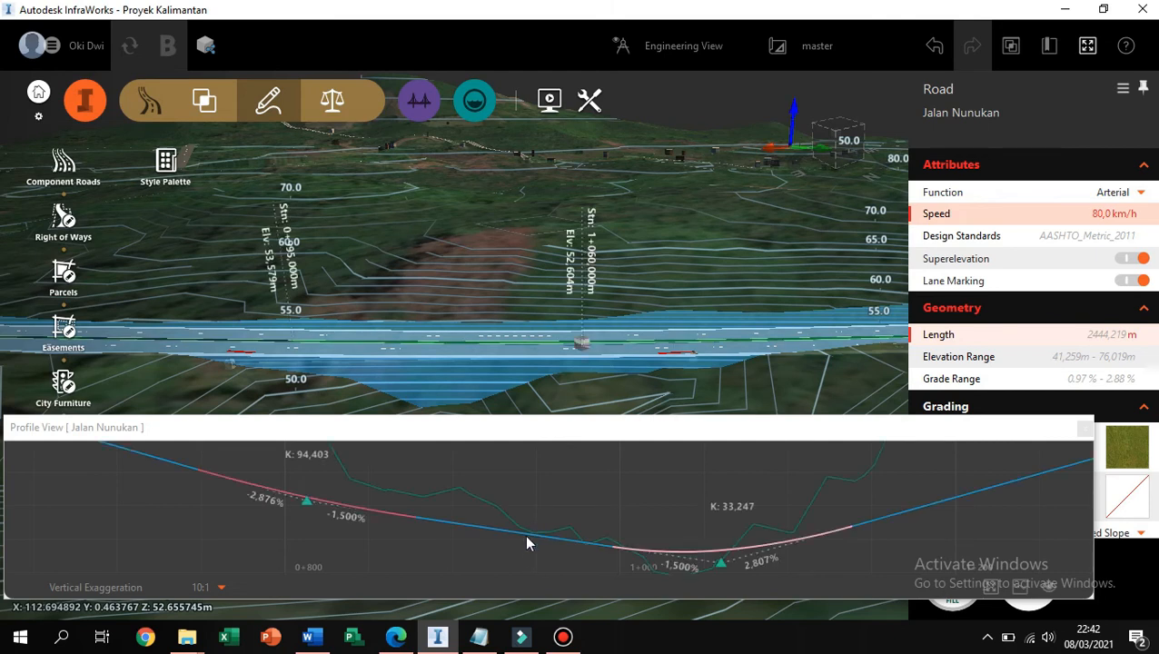
Show the road cross section at station 0+949,947 and slide the section marker along the profile to station 1+183,355.
right_click(537, 540)
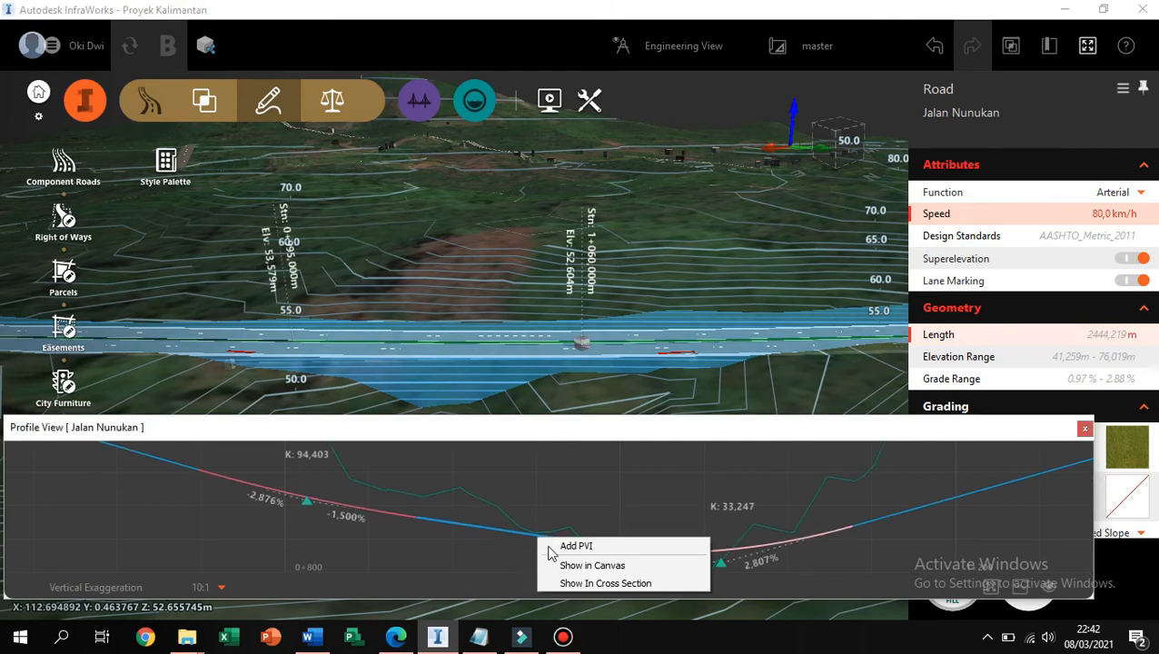
left_click(589, 584)
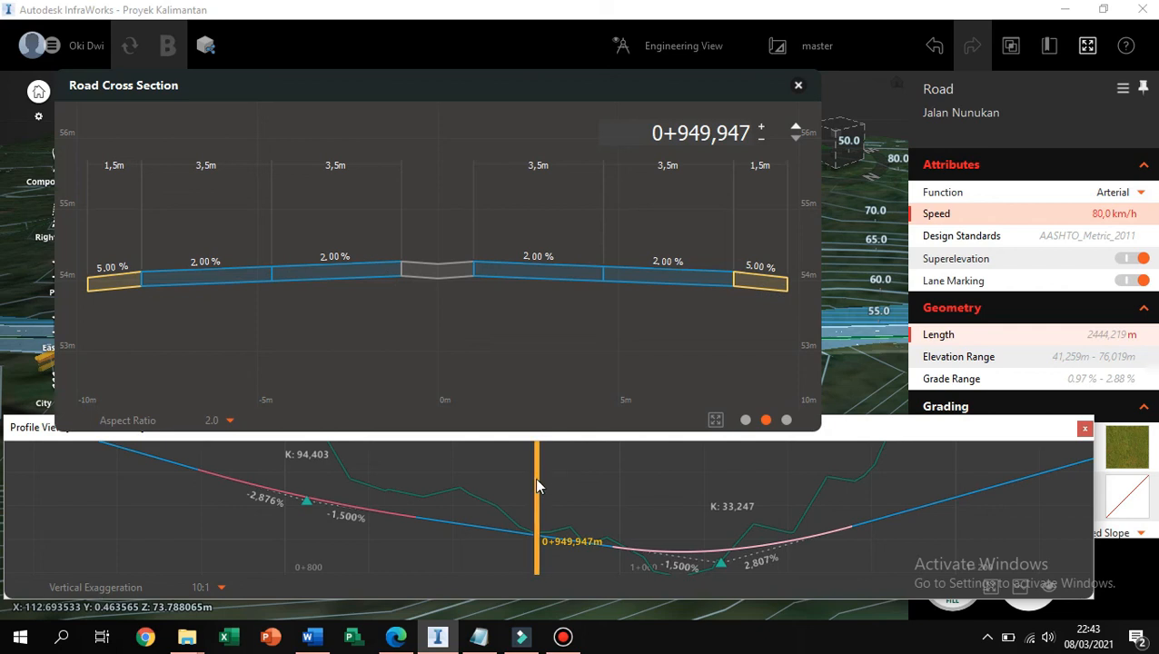
left_click_drag(534, 478, 932, 525)
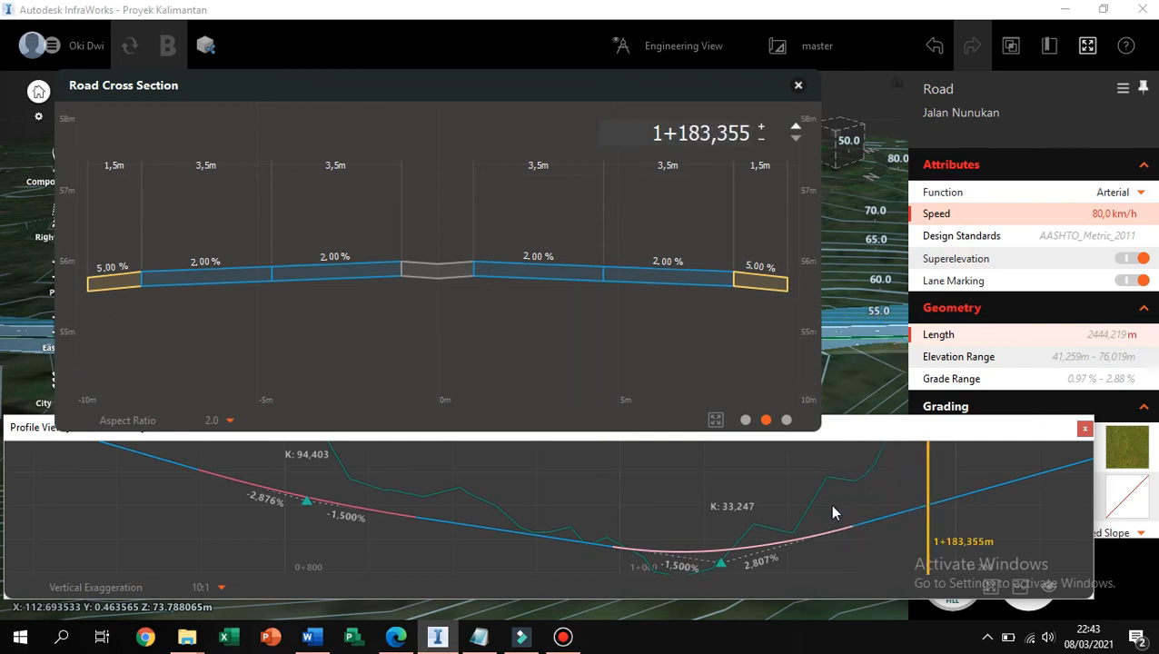
Slide the section marker to station 1+263,973 and switch the cross section to the line display that includes the side slopes.
scroll(802, 531, "down", 2)
scroll(804, 531, "down", 1)
scroll(863, 501, "down", 1)
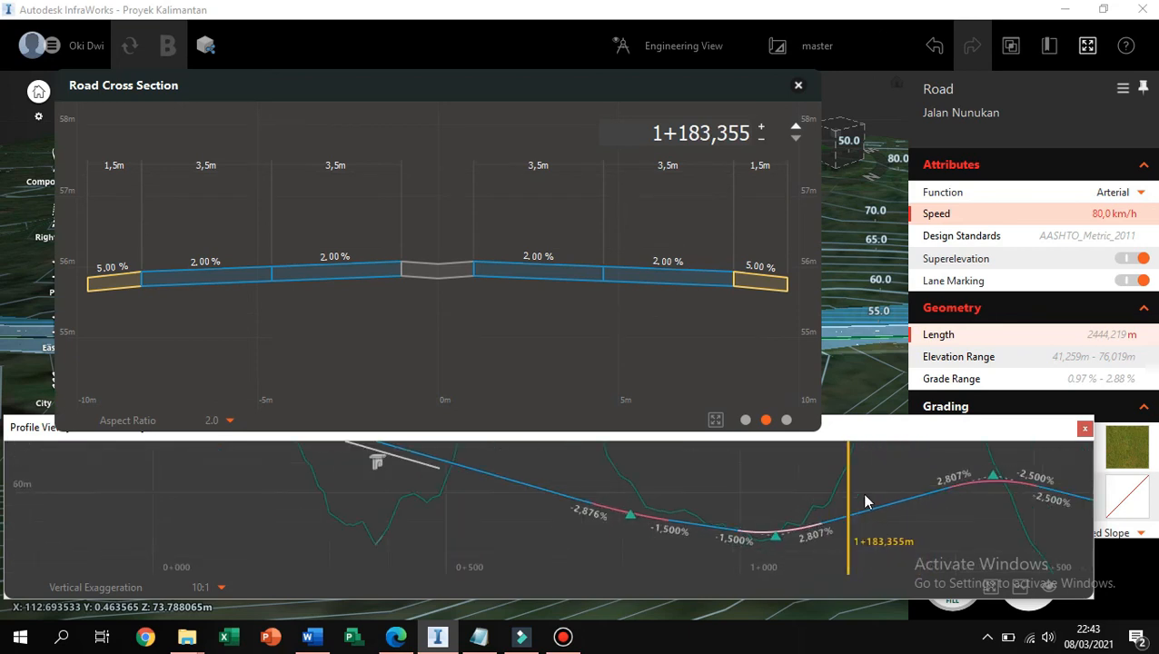
left_click_drag(852, 505, 895, 506)
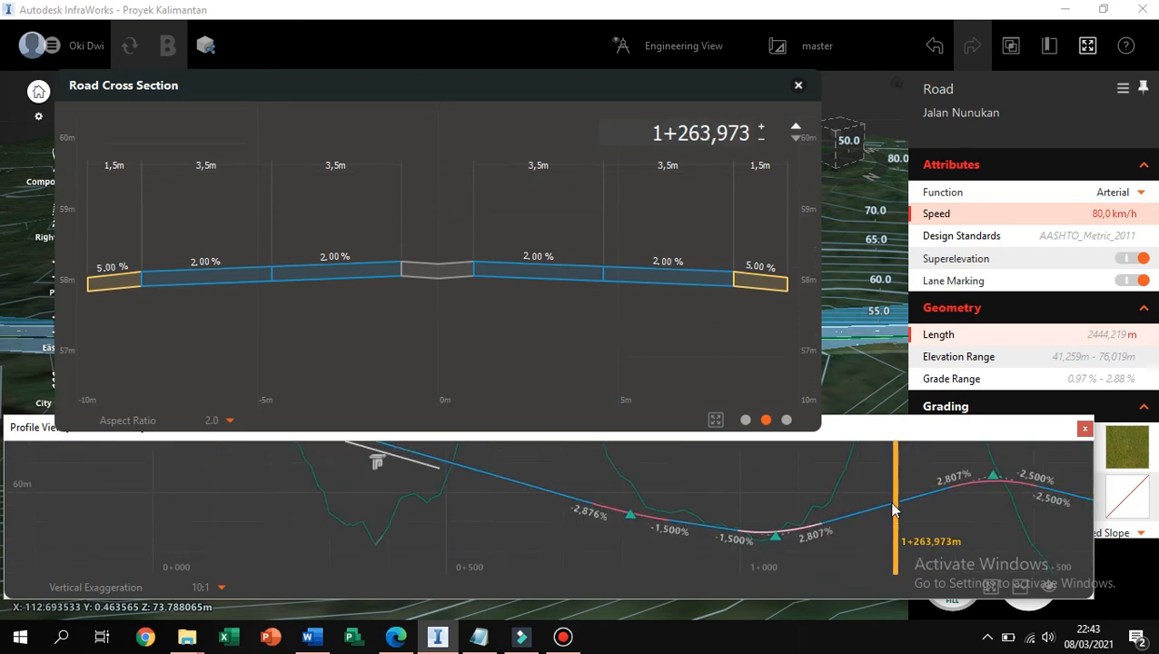
left_click(744, 422)
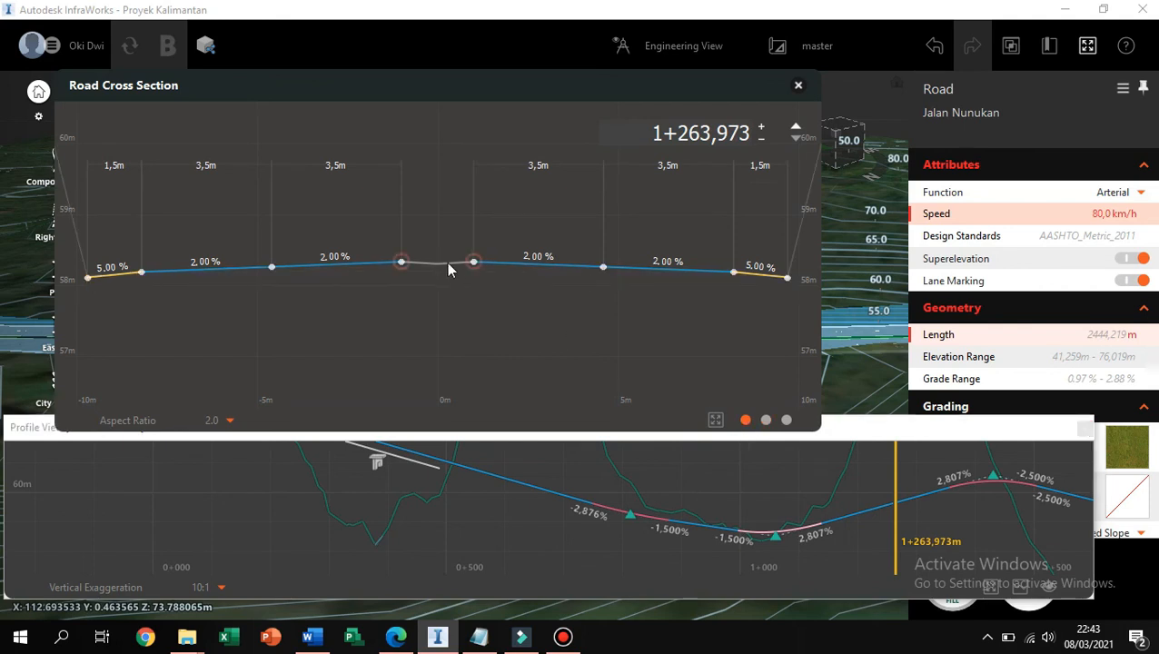
scroll(473, 289, "down", 1)
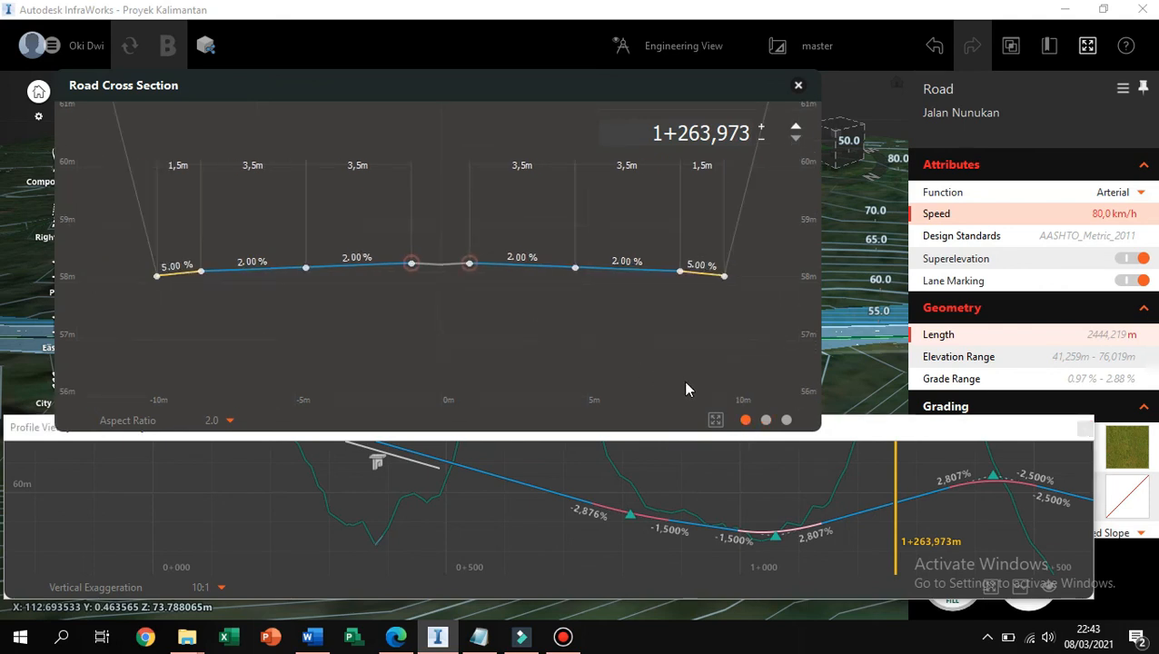
Switch the cross section to the cut and fill area display and slide the section marker back to station 1+178,373.
left_click(787, 421)
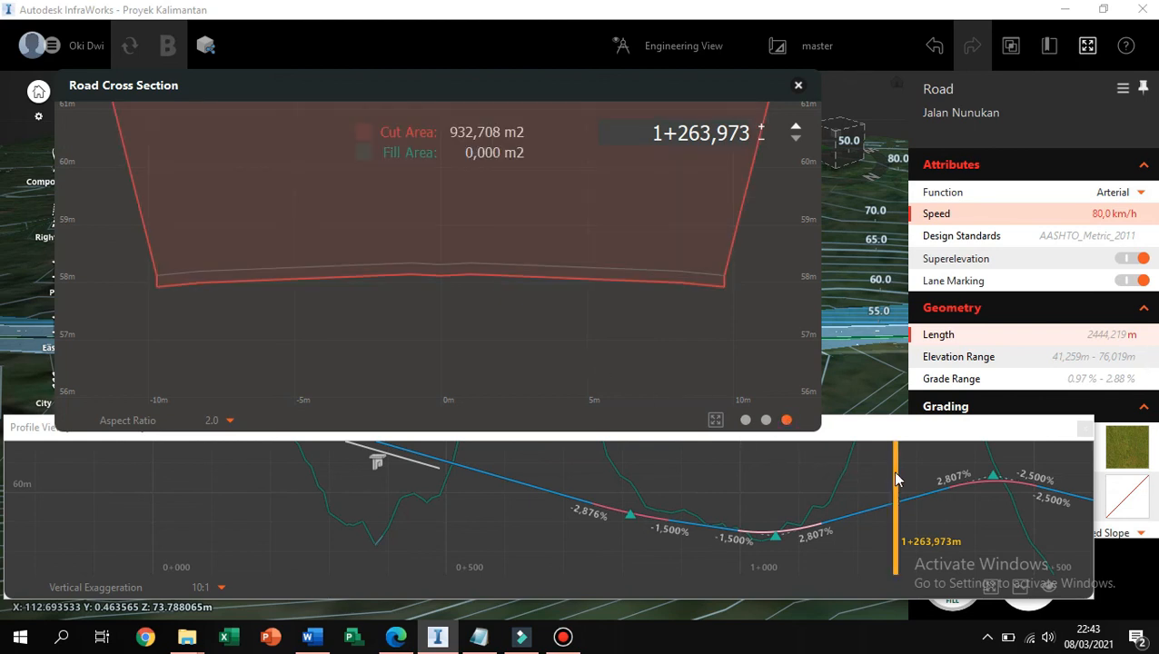
left_click_drag(895, 479, 868, 475)
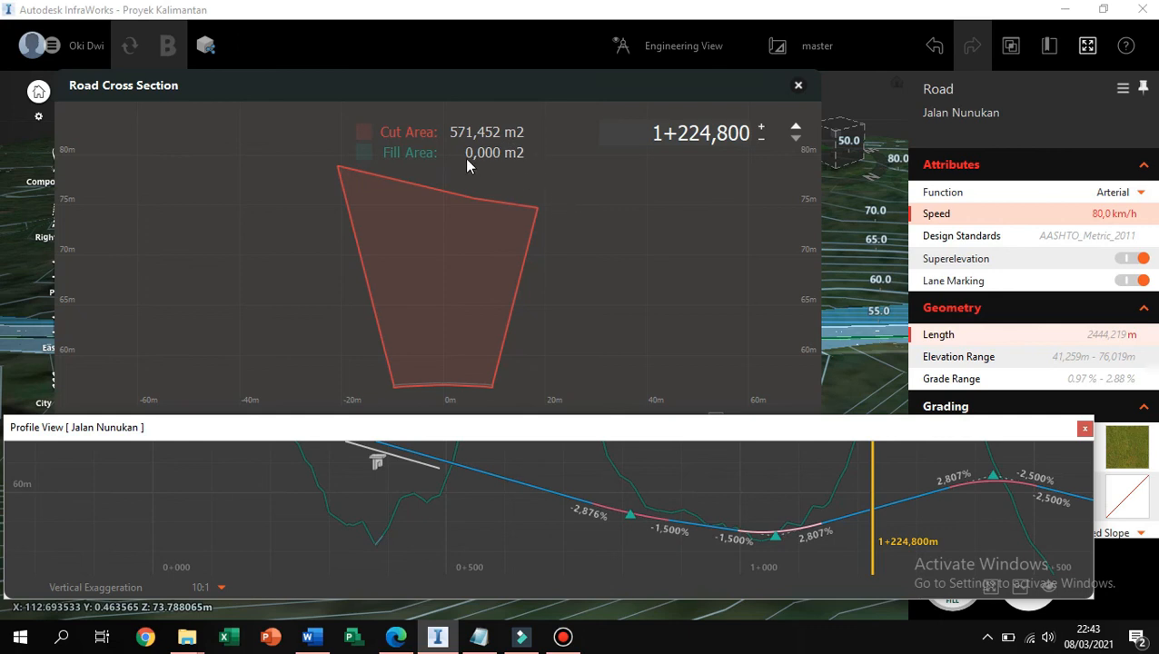
left_click_drag(872, 499, 846, 510)
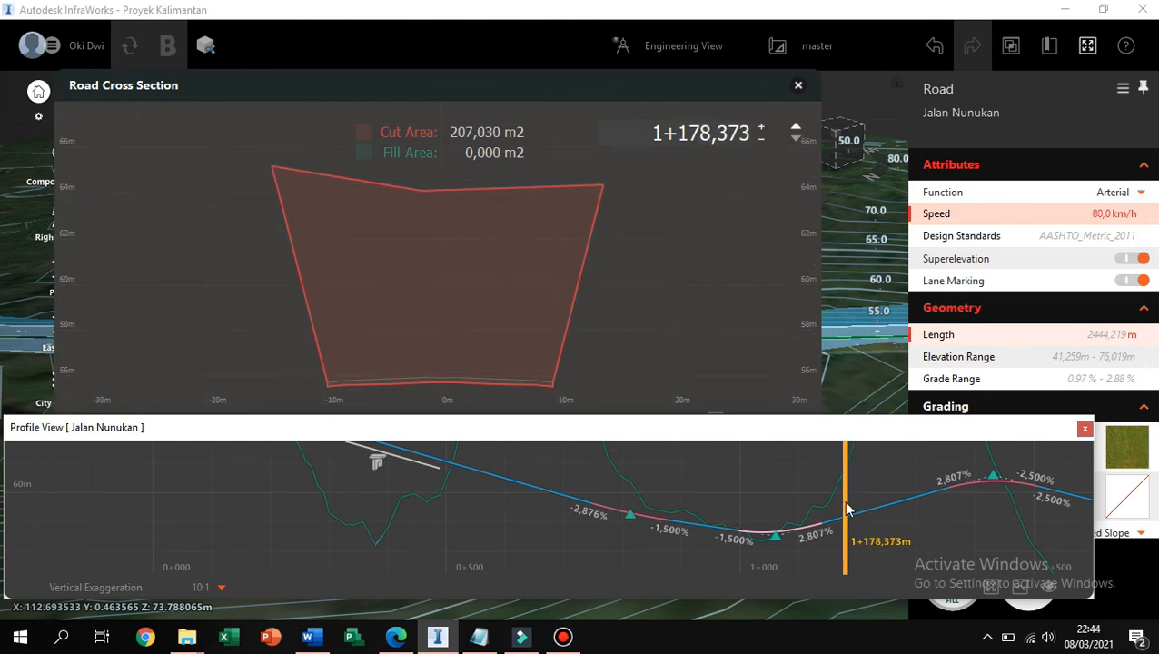
Slide the section marker forward in stages to station 1+245,112 to examine the cut and fill areas.
left_click_drag(845, 510, 859, 513)
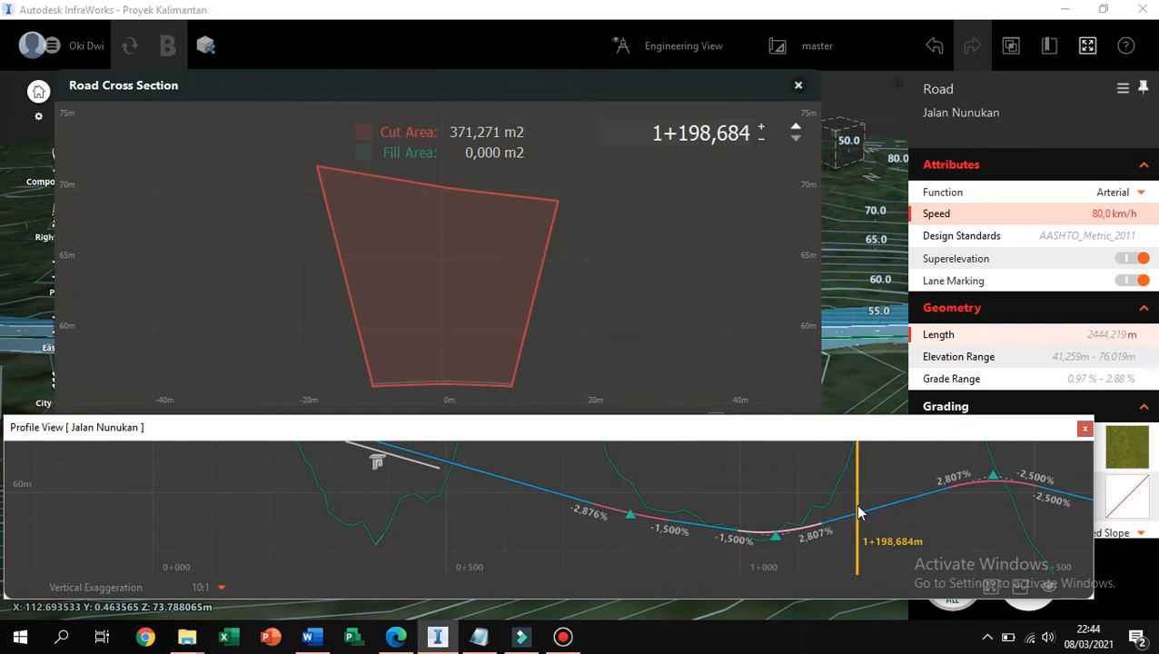
mouse_move(859, 514)
left_mouse_down()
mouse_move(869, 515)
mouse_move(849, 515)
mouse_move(868, 509)
left_mouse_up()
mouse_move(878, 516)
left_mouse_down()
mouse_move(921, 506)
mouse_move(887, 511)
left_mouse_up()
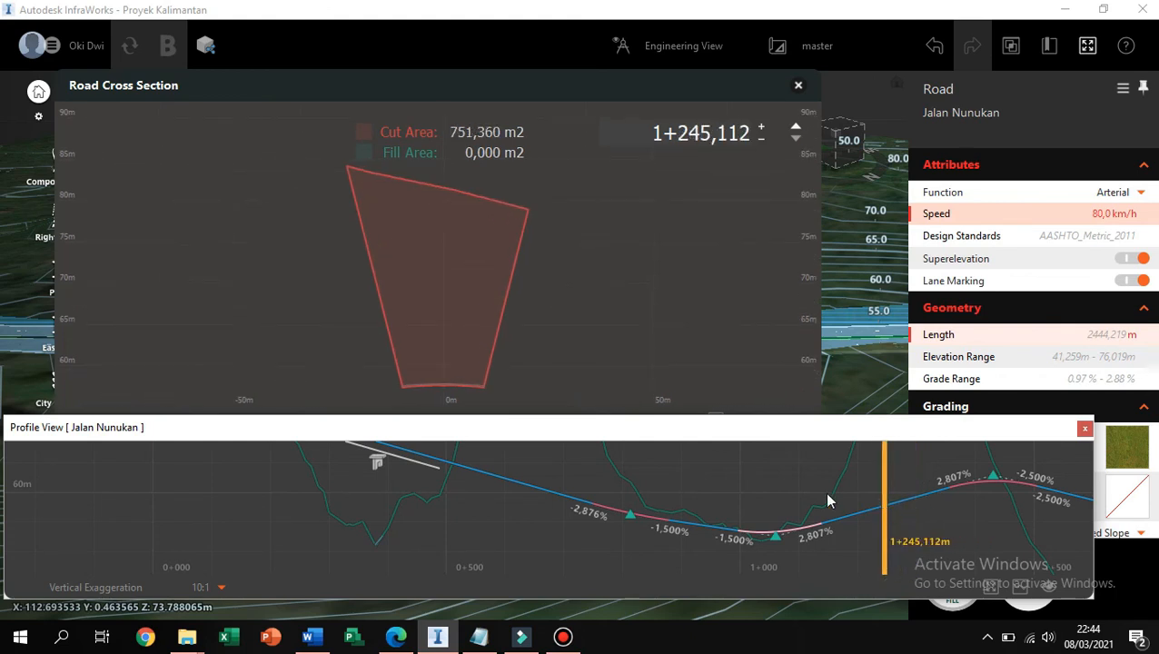
scroll(675, 474, "down", 1)
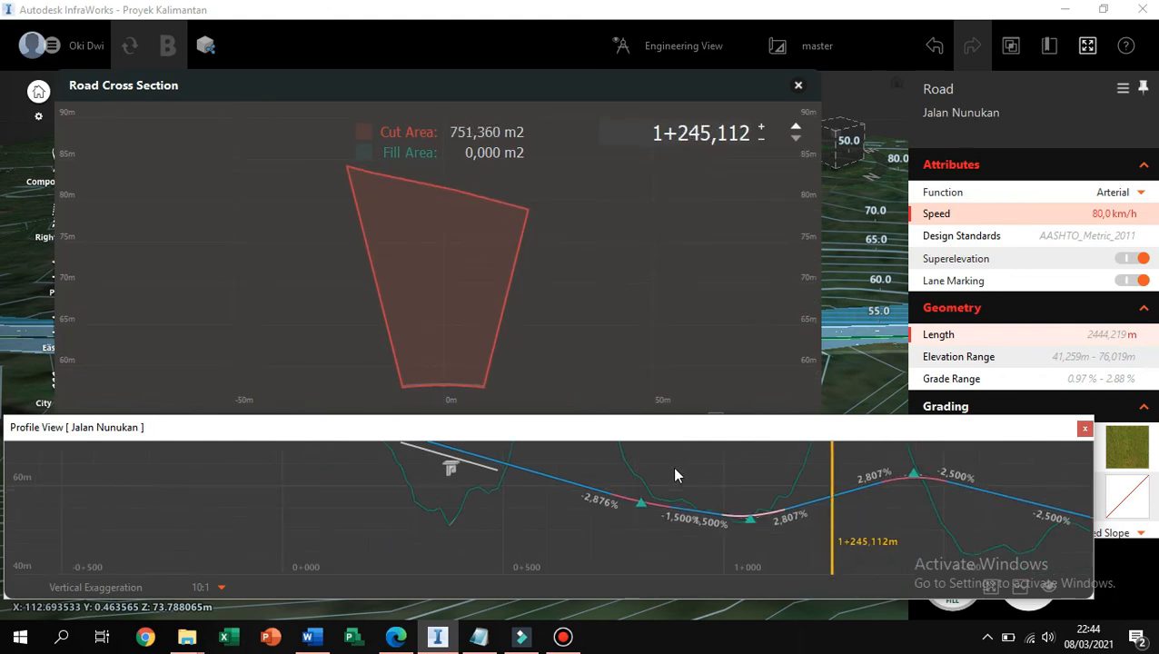